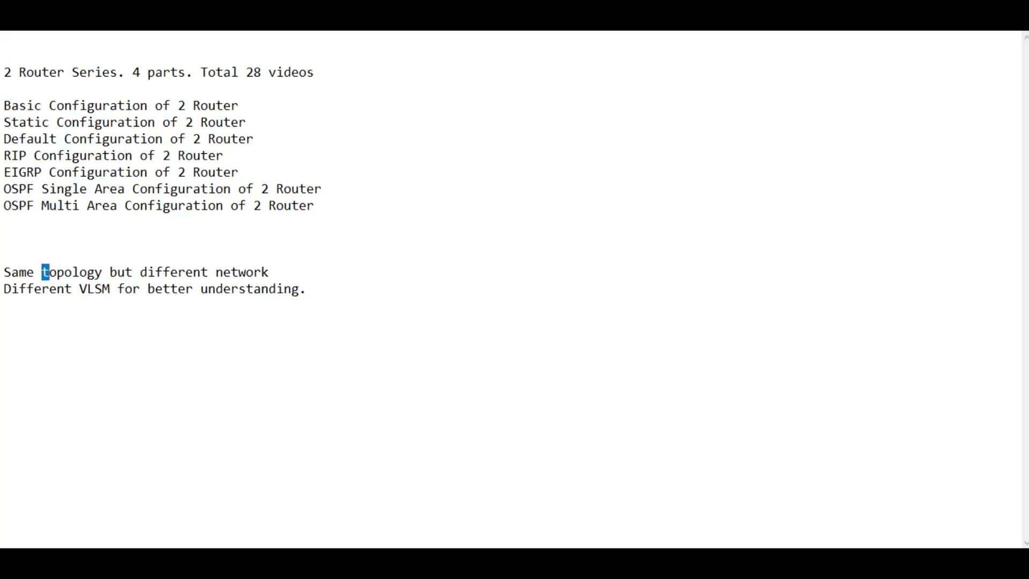
Step: Add the lines "setup" and "user" below the existing text at the end of the notes
{"action": "left_click_drag", "start_coordinate": [6, 73], "coordinate": [114, 78]}
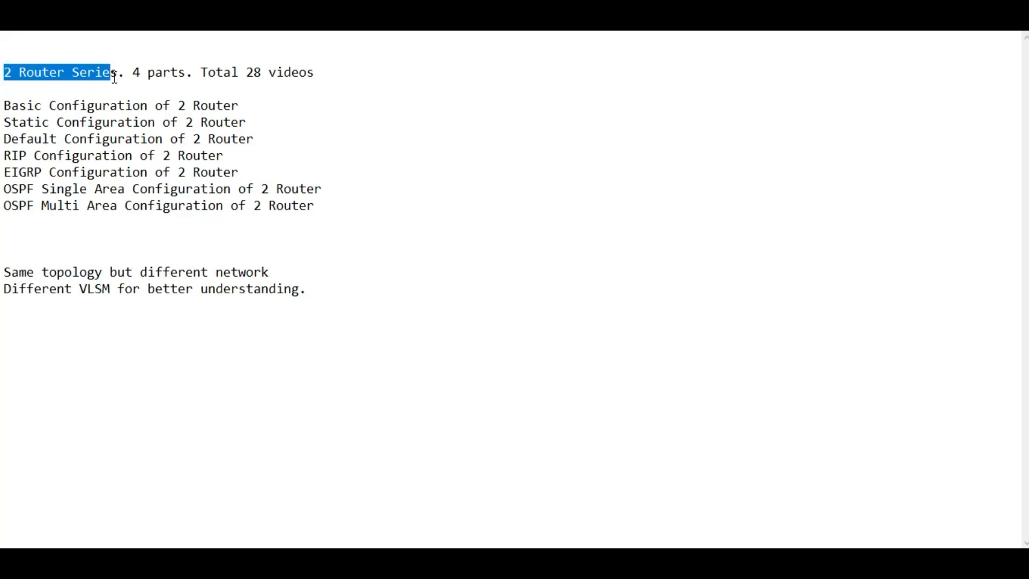
{"action": "left_click_drag", "start_coordinate": [49, 272], "coordinate": [203, 275]}
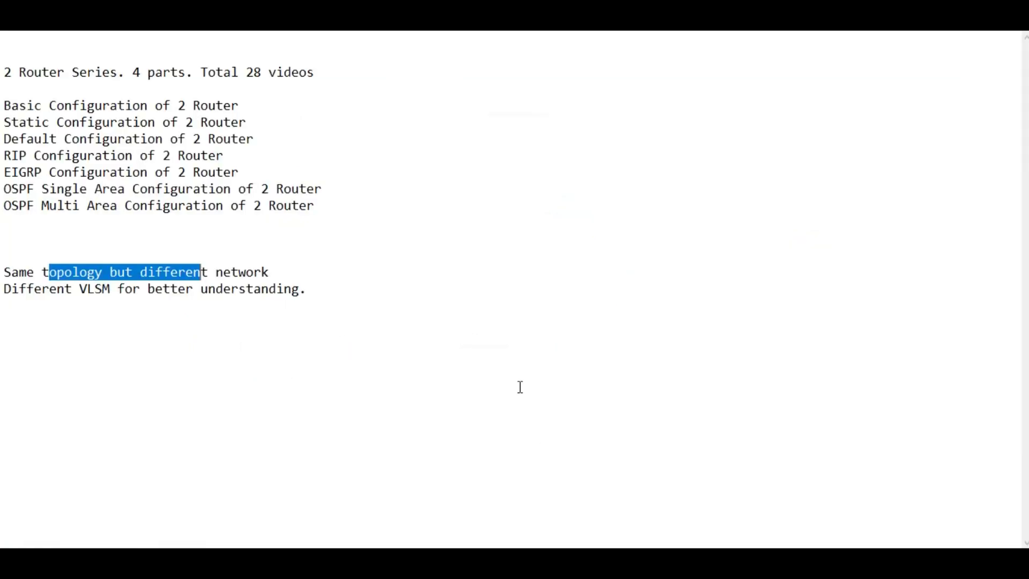
{"action": "left_click", "coordinate": [505, 361]}
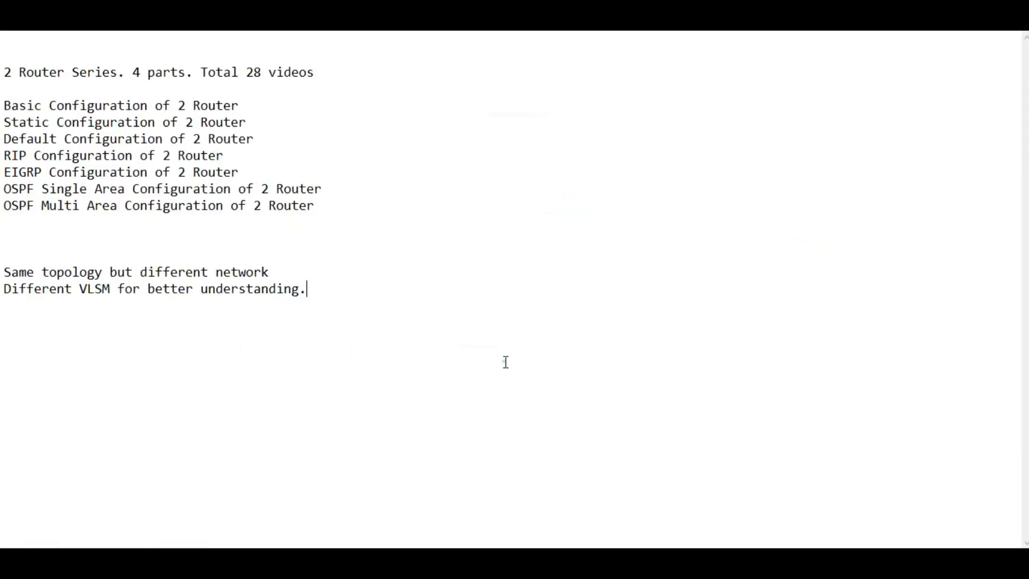
{"action": "key", "text": "Return"}
{"action": "type", "text": "setup"}
{"action": "key", "text": "Return"}
{"action": "type", "text": "user"}
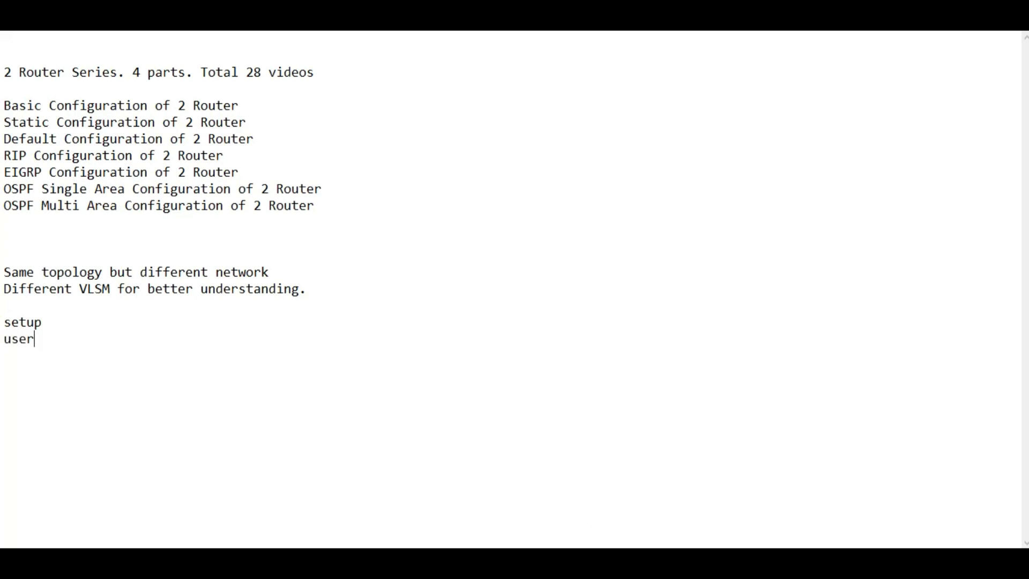
Step: Switch to the browser and review the topology and subnetting calculations in the "Basic configuration of 2 routers" article
{"action": "key", "text": "alt+Tab"}
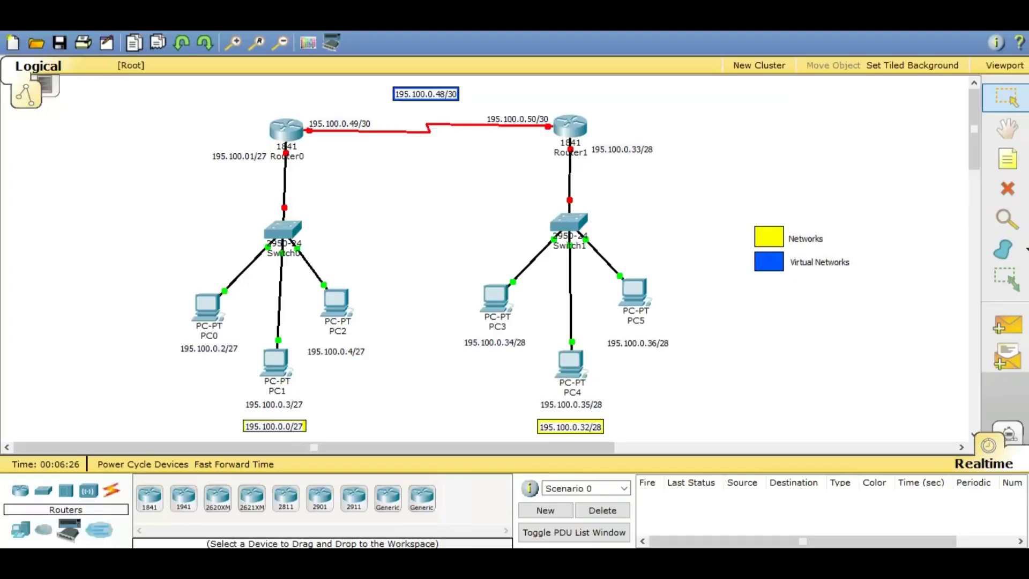
{"action": "left_click", "coordinate": [418, 279]}
{"action": "left_click", "coordinate": [228, 419]}
{"action": "left_click", "coordinate": [490, 559]}
{"action": "scroll", "coordinate": [407, 440], "scroll_direction": "down", "scroll_amount": 8}
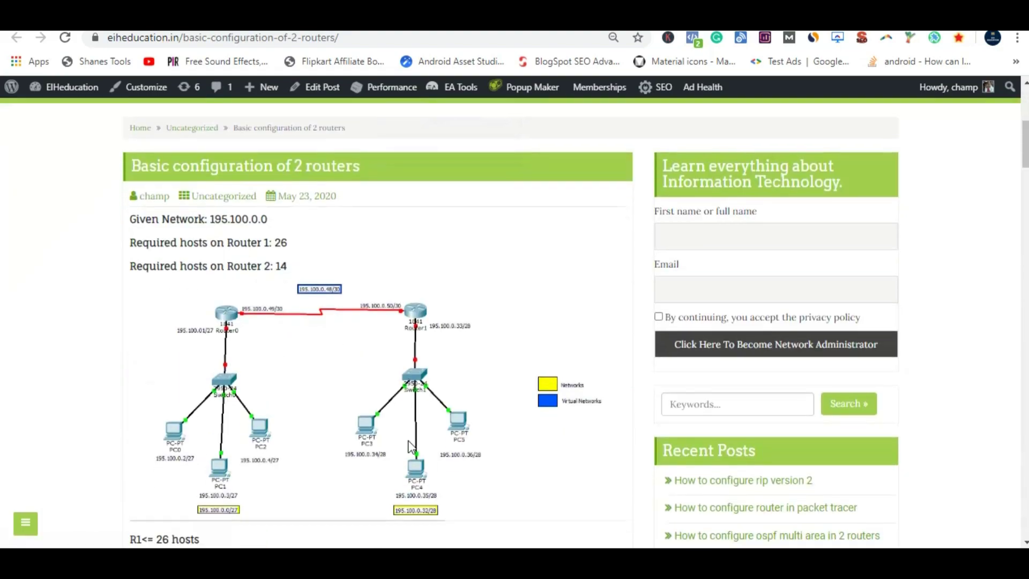
{"action": "scroll", "coordinate": [410, 446], "scroll_direction": "down", "scroll_amount": 10}
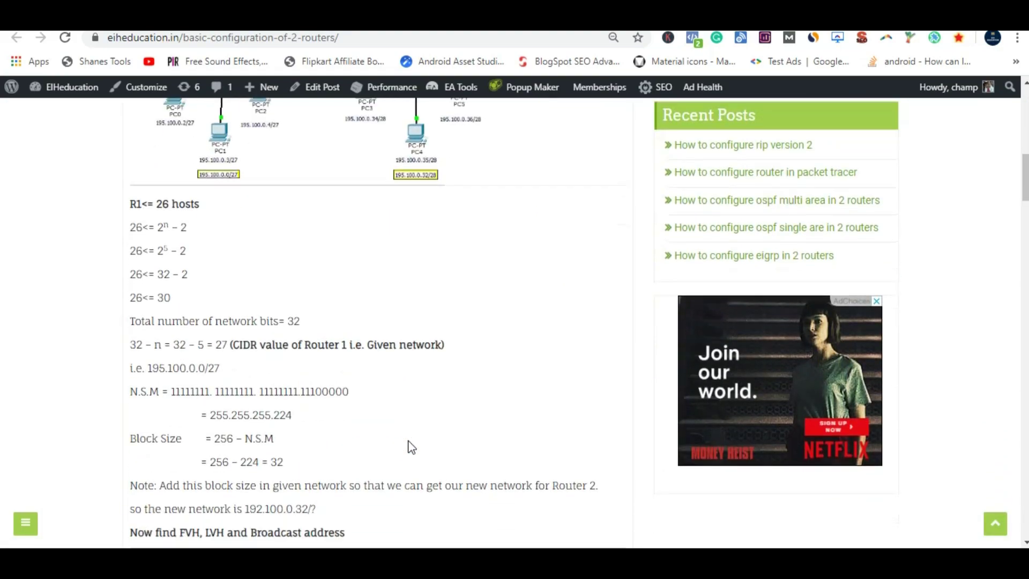
{"action": "scroll", "coordinate": [409, 446], "scroll_direction": "down", "scroll_amount": 7}
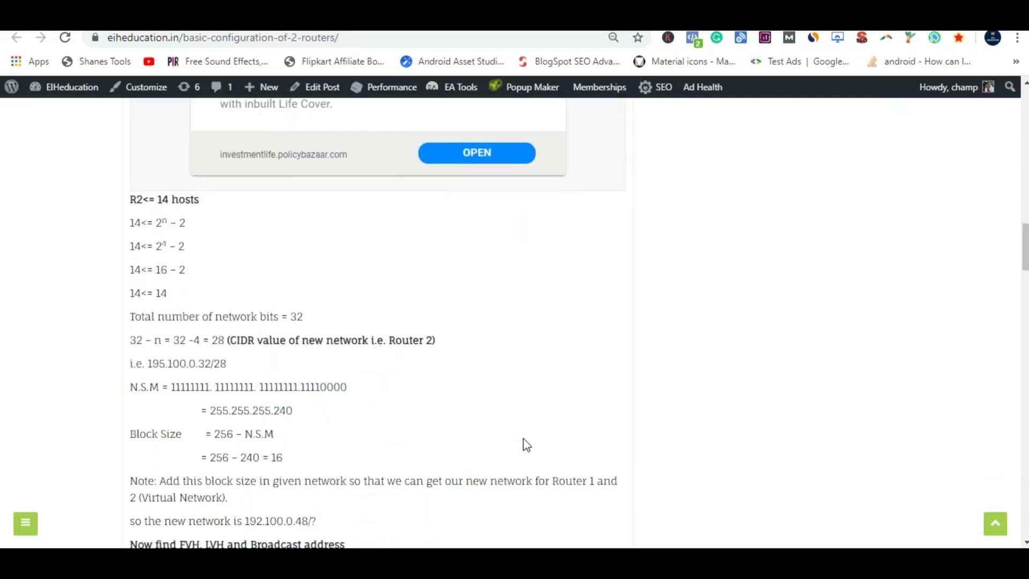
{"action": "scroll", "coordinate": [589, 483], "scroll_direction": "up", "scroll_amount": 20}
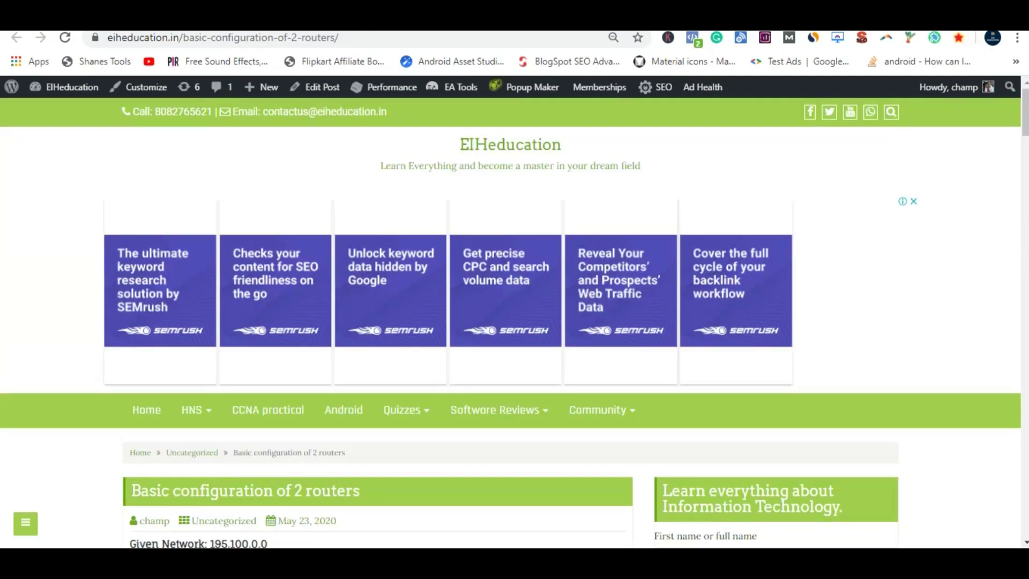
Step: Switch back to Packet Tracer and open Router0's command line interface in a maximized window
{"action": "key", "text": "alt+Tab"}
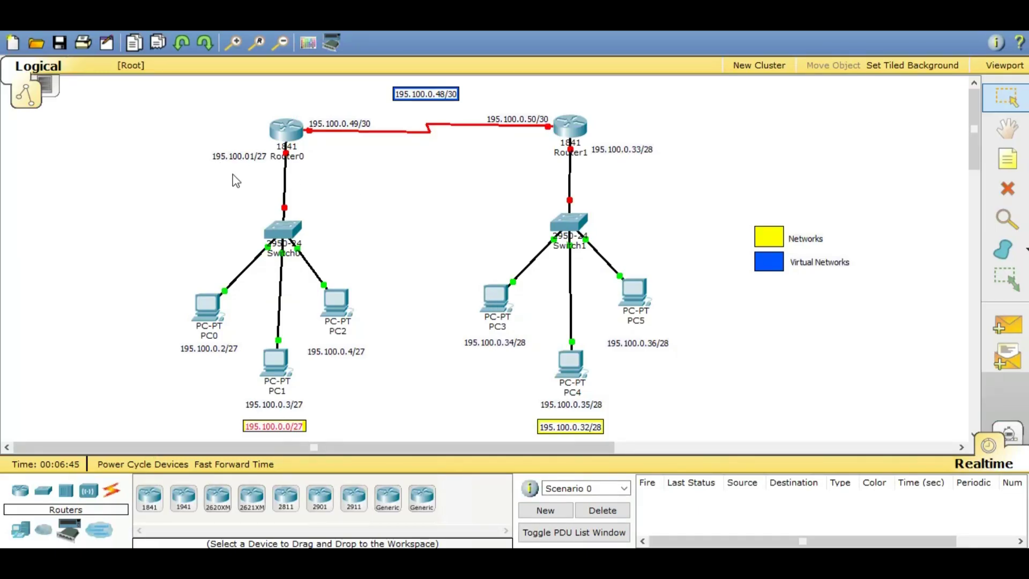
{"action": "left_click", "coordinate": [369, 180]}
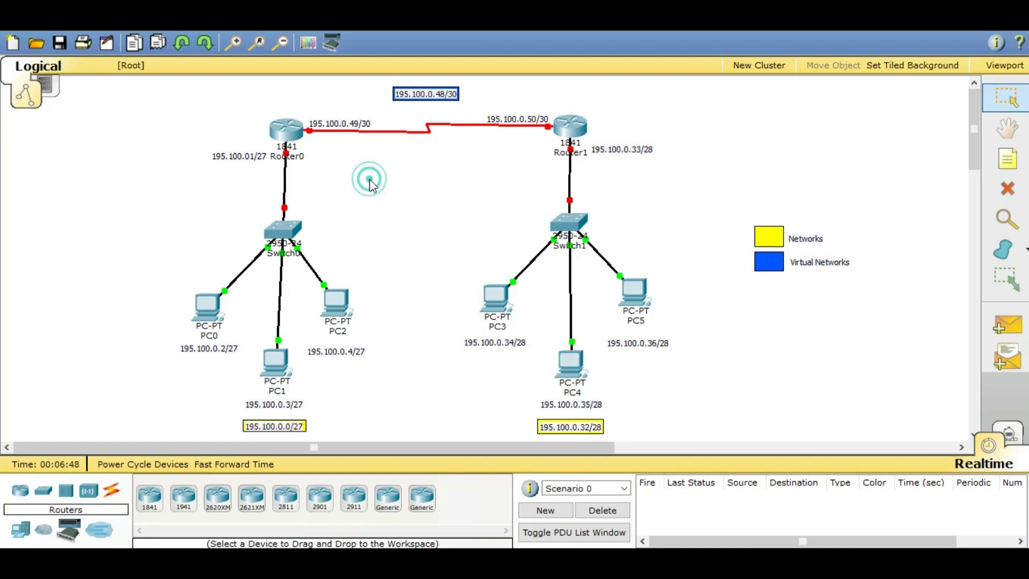
{"action": "left_click", "coordinate": [297, 134]}
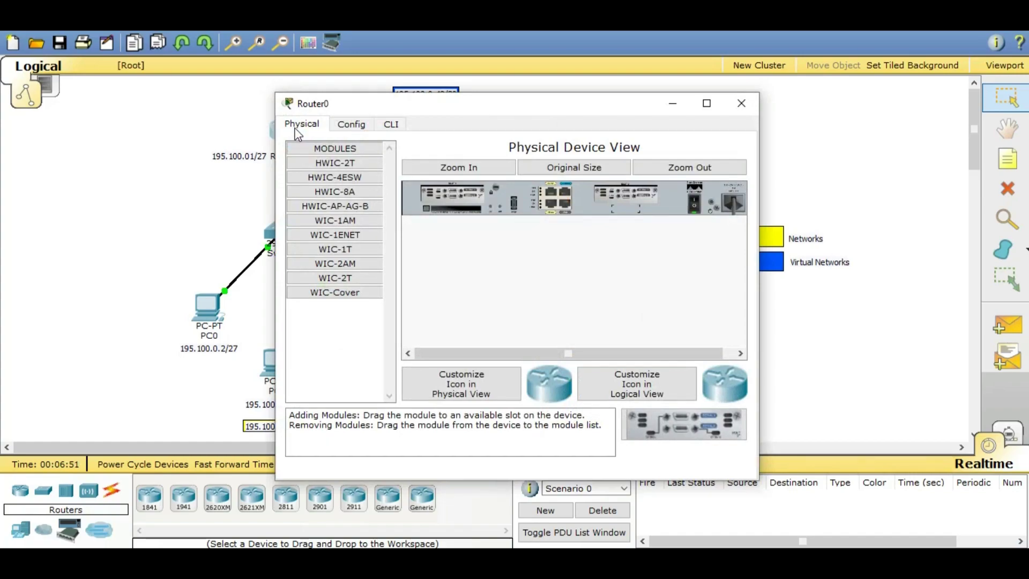
{"action": "left_click", "coordinate": [393, 127]}
{"action": "double_click", "coordinate": [425, 109]}
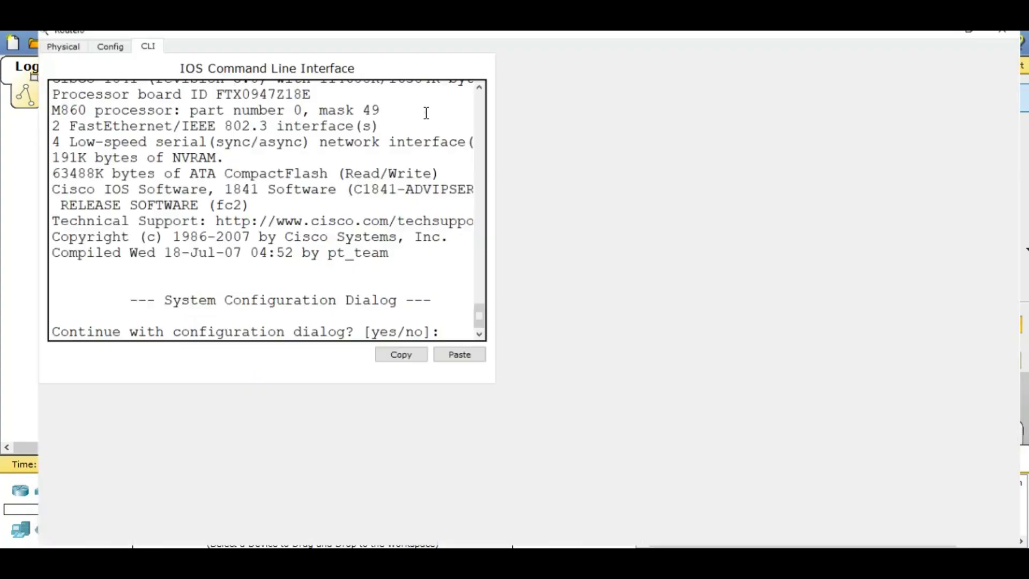
Step: Answer no to the system configuration dialog and start the router's command session
{"action": "left_click_drag", "start_coordinate": [437, 494], "coordinate": [16, 460]}
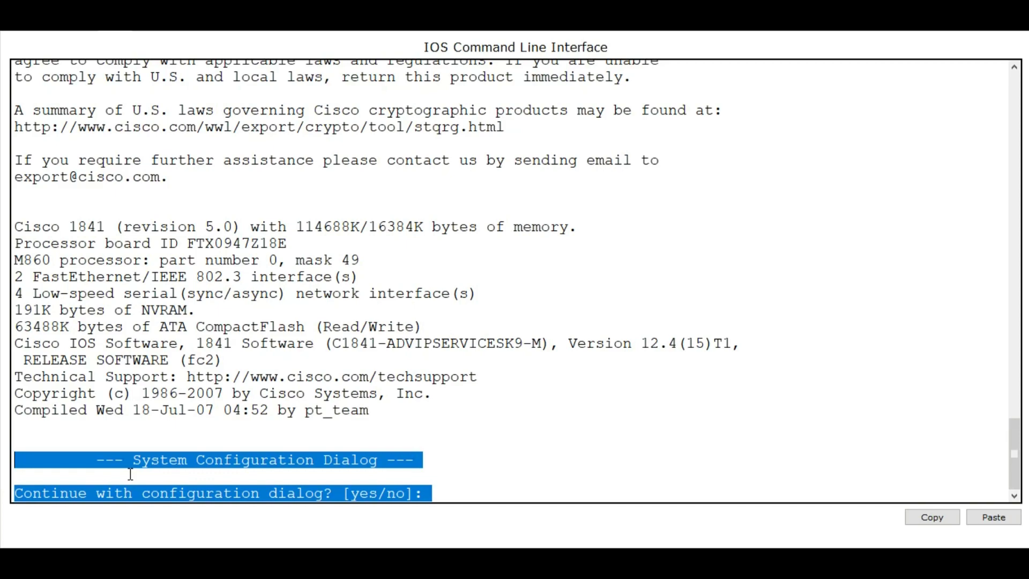
{"action": "left_click", "coordinate": [453, 487]}
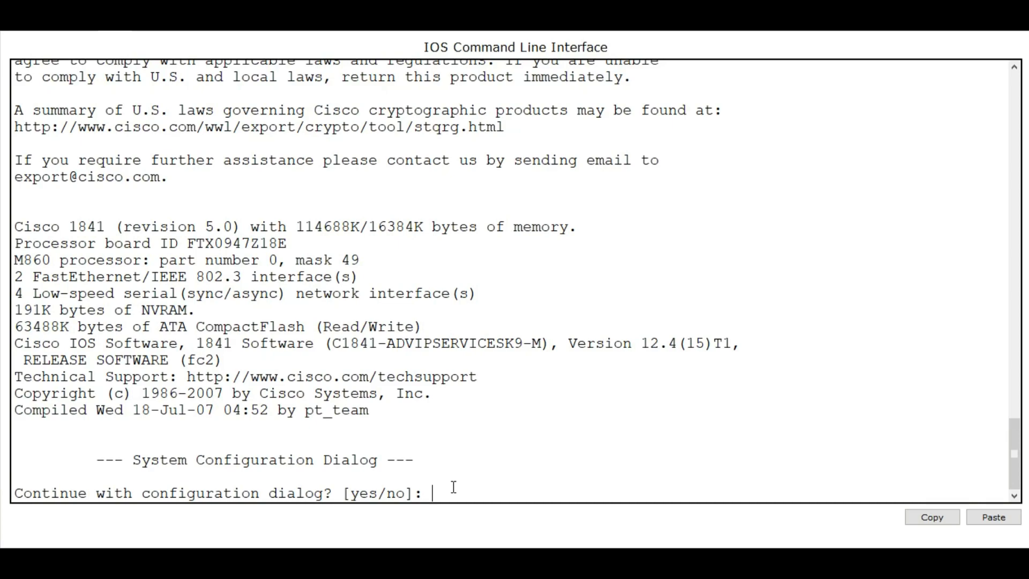
{"action": "type", "text": "no"}
{"action": "key", "text": "Return"}
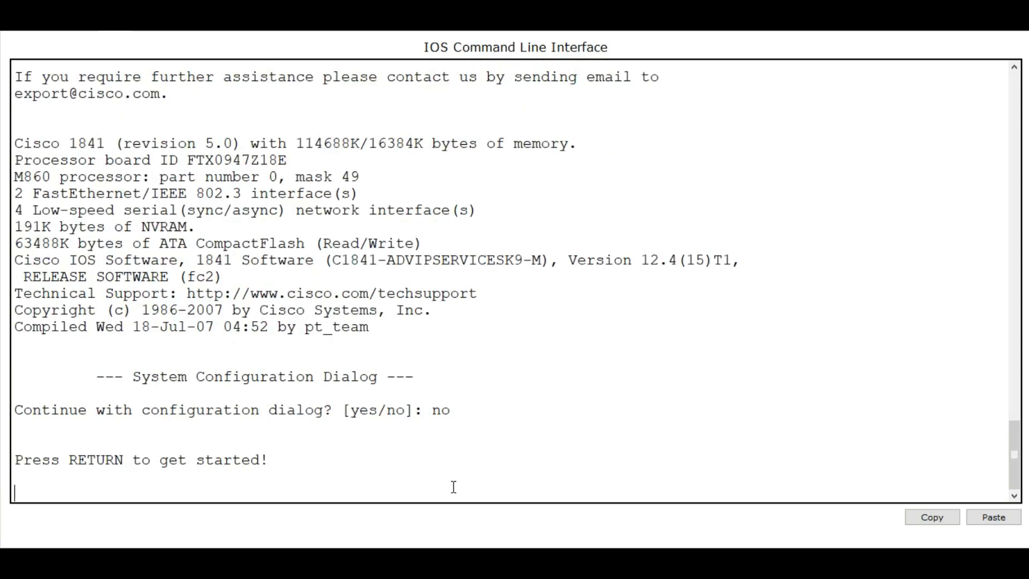
{"action": "key", "text": "Return"}
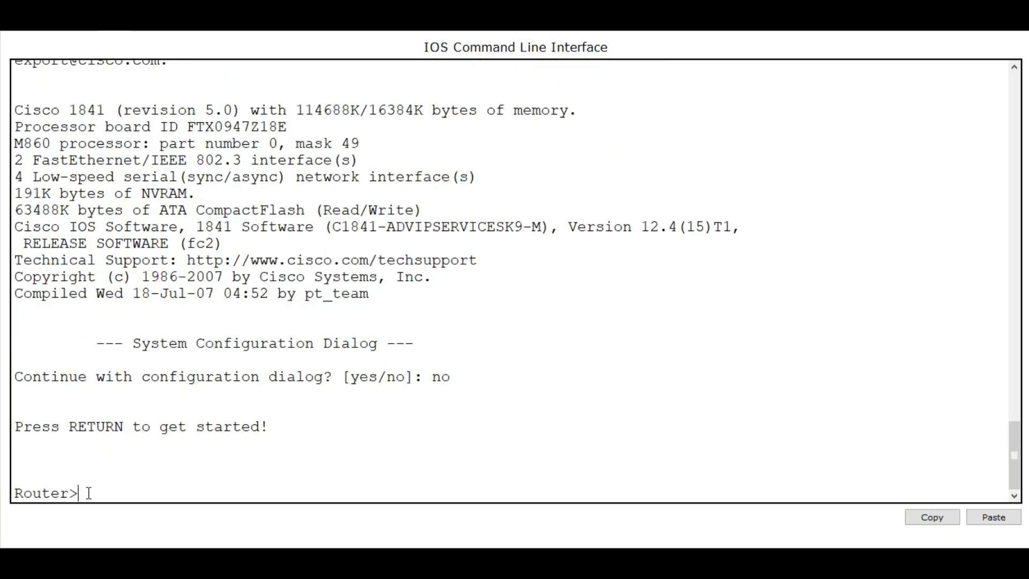
Step: List the commands available in user EXEC mode and look through them
{"action": "left_click_drag", "start_coordinate": [85, 492], "coordinate": [70, 493]}
{"action": "type", "text": "?"}
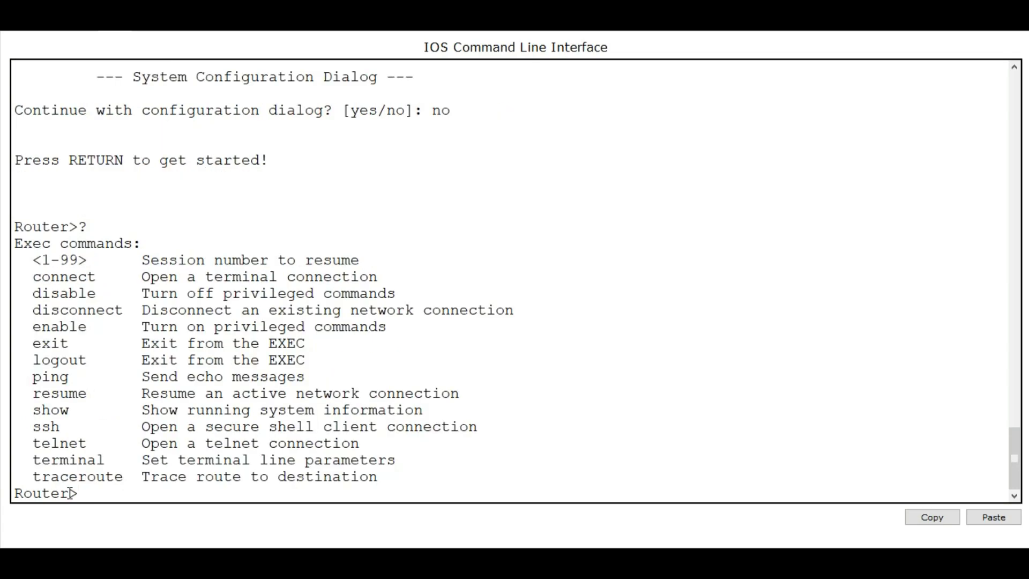
{"action": "left_click_drag", "start_coordinate": [32, 260], "coordinate": [172, 473]}
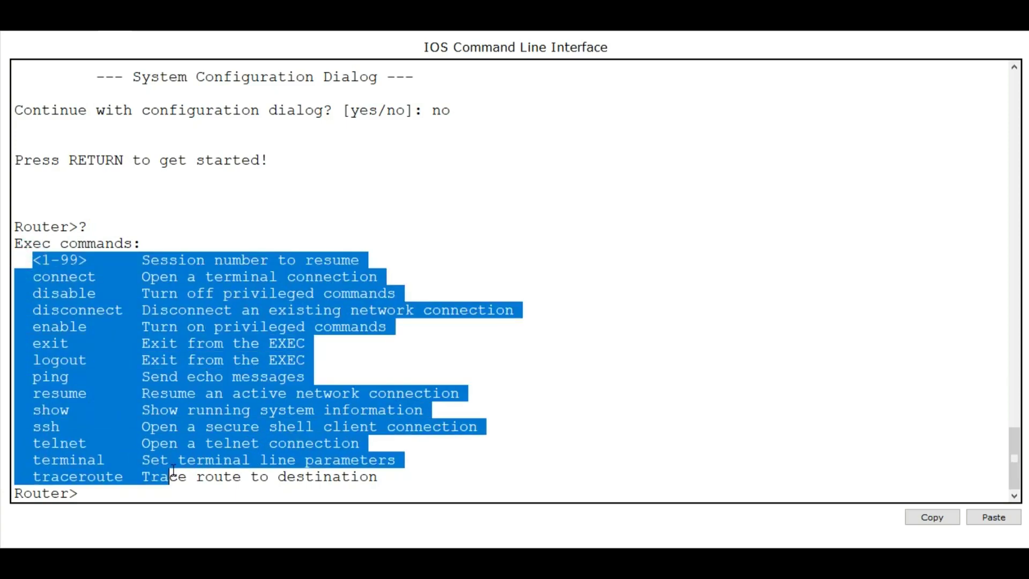
{"action": "left_click", "coordinate": [236, 328]}
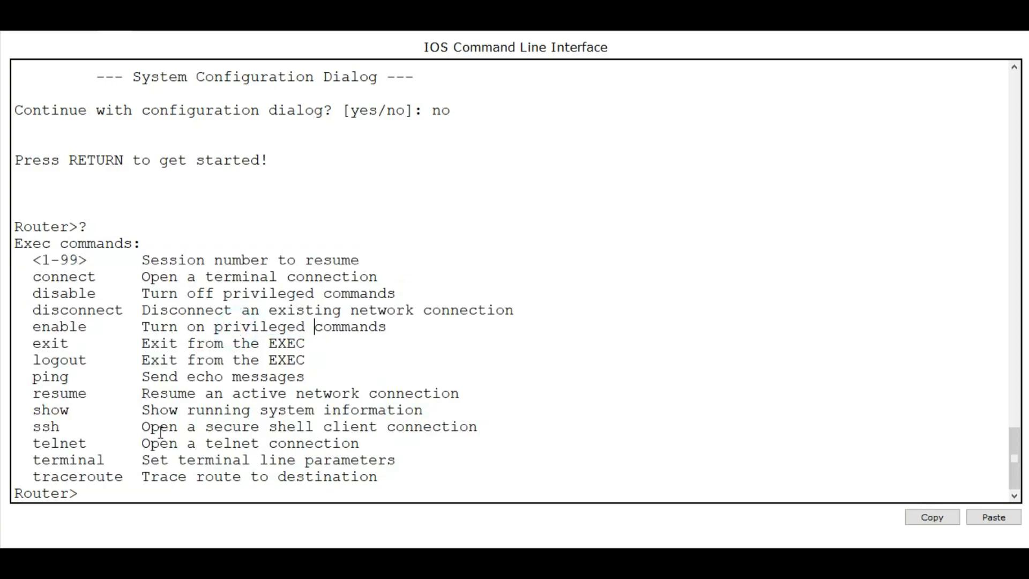
Step: Enter privileged EXEC mode with the enable command
{"action": "left_click", "coordinate": [143, 489]}
{"action": "type", "text": "enable"}
{"action": "key", "text": "Return"}
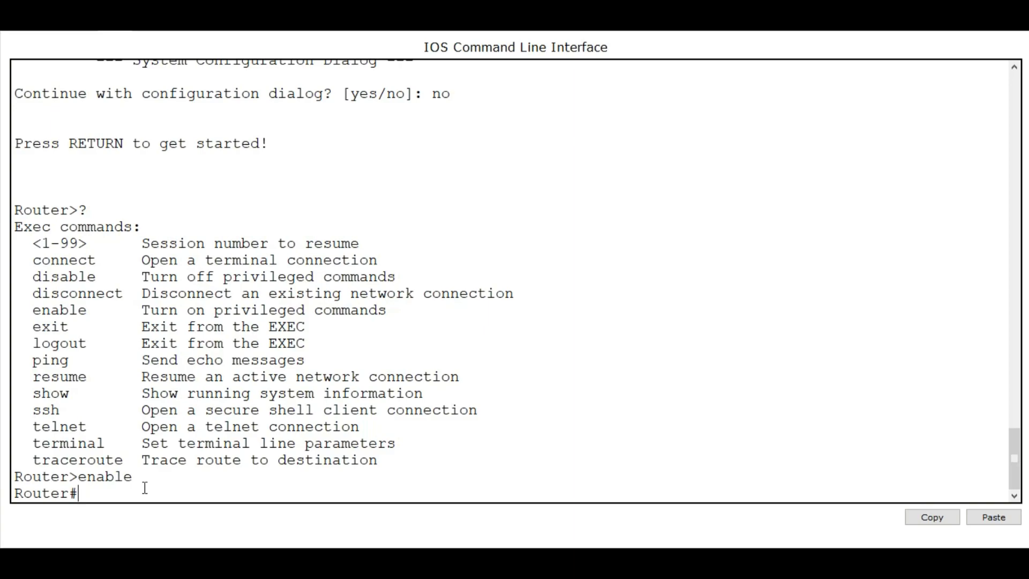
Step: List all privileged EXEC commands and locate the configure command among them
{"action": "type", "text": "?"}
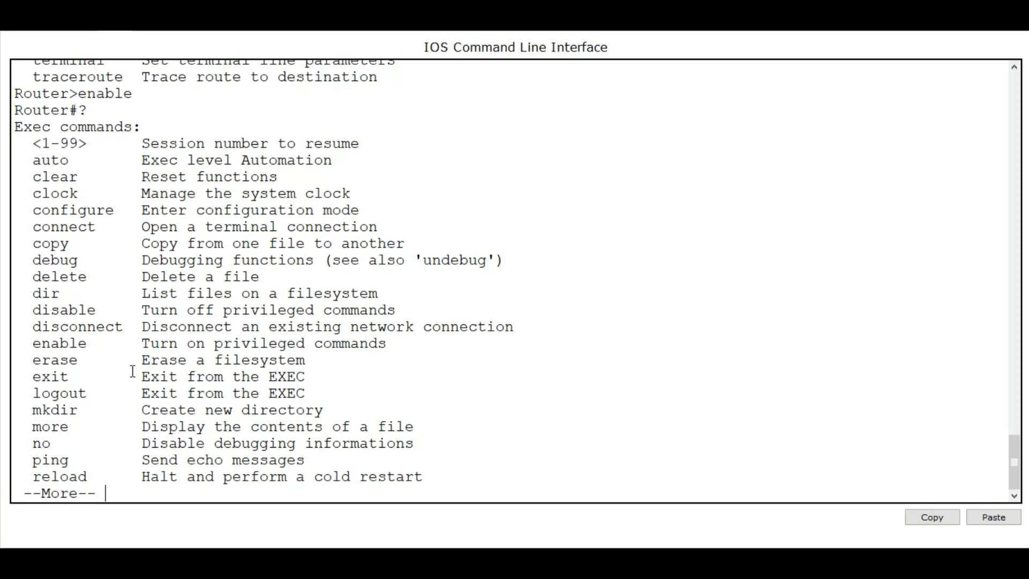
{"action": "key", "text": "space"}
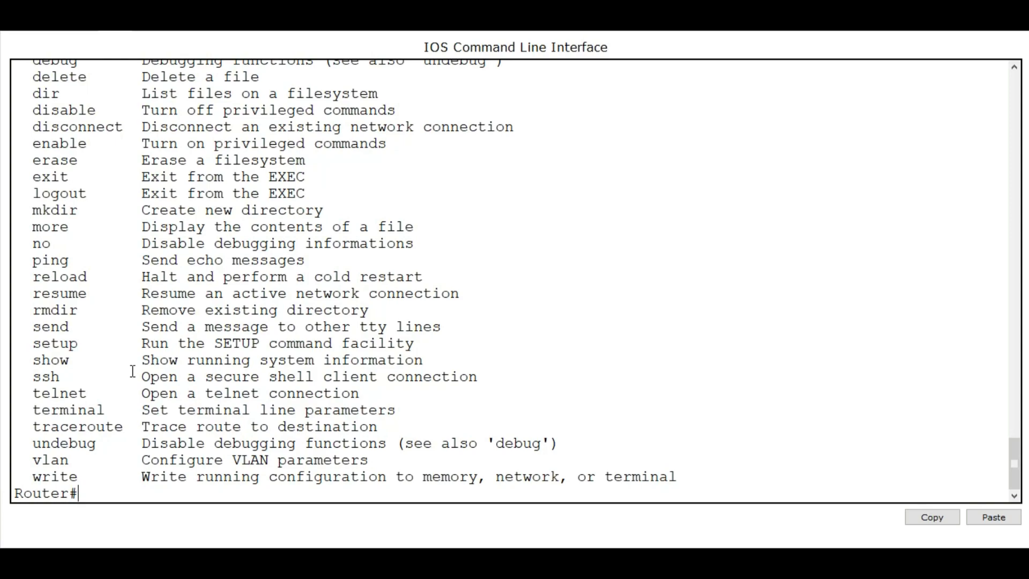
{"action": "scroll", "coordinate": [134, 359], "scroll_direction": "up", "scroll_amount": 2}
{"action": "scroll", "coordinate": [166, 276], "scroll_direction": "up", "scroll_amount": 1}
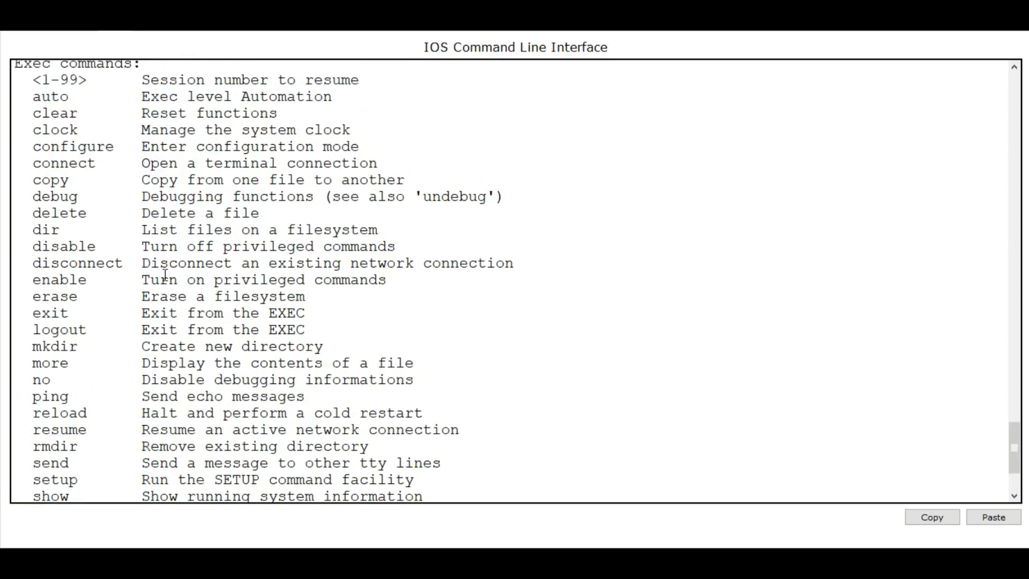
{"action": "left_click", "coordinate": [86, 146]}
{"action": "double_click", "coordinate": [86, 146]}
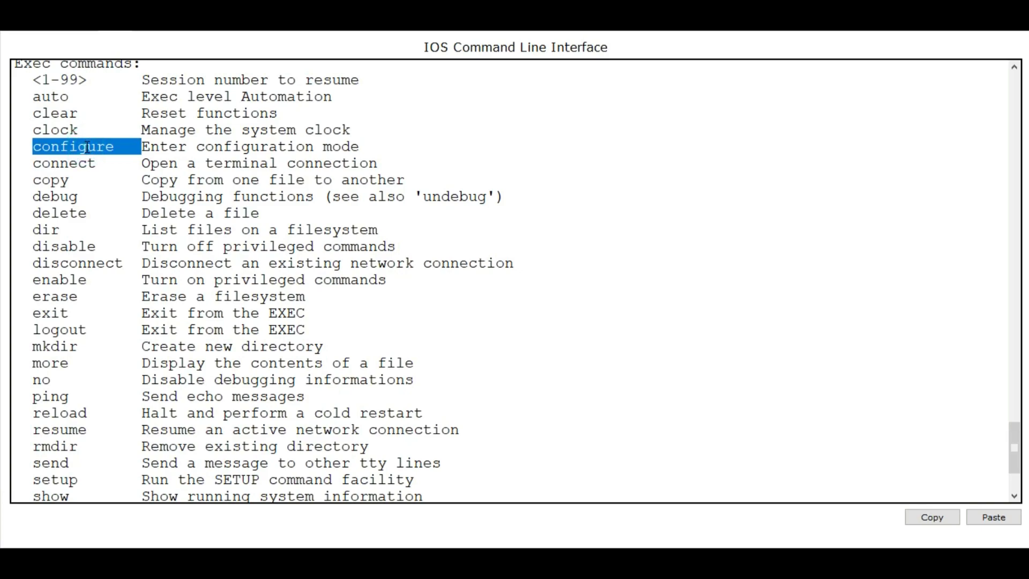
Step: Check the options of the configure command and enter global configuration mode with configure terminal
{"action": "key", "text": "Return"}
{"action": "type", "text": "conf"}
{"action": "key", "text": "Tab"}
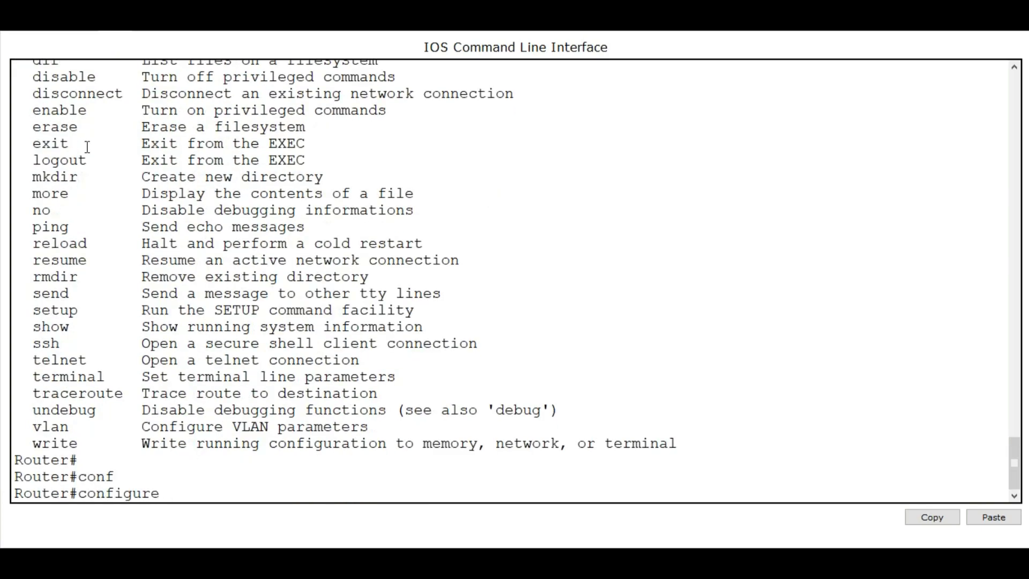
{"action": "type", "text": "?"}
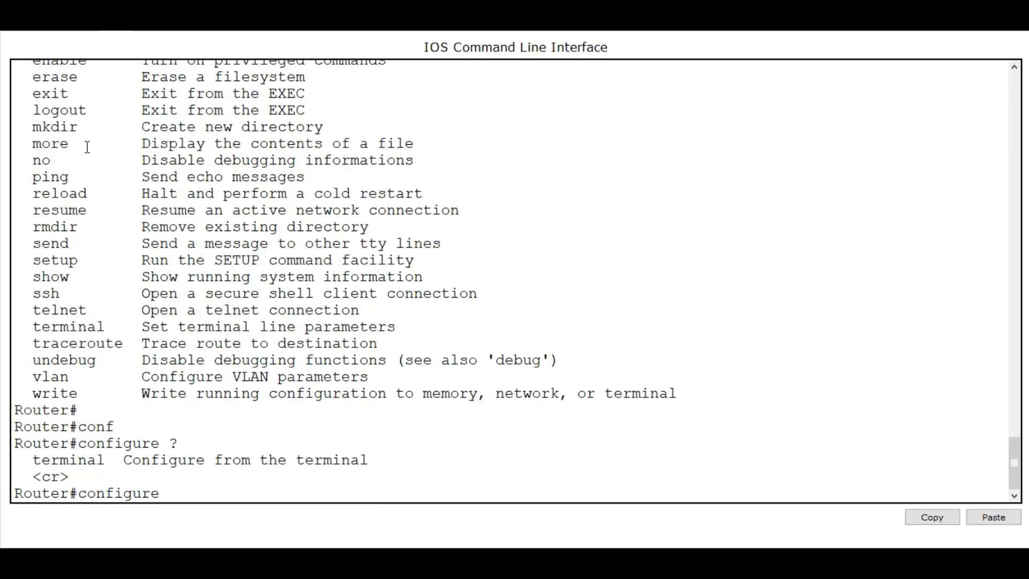
{"action": "type", "text": "ter"}
{"action": "key", "text": "Tab"}
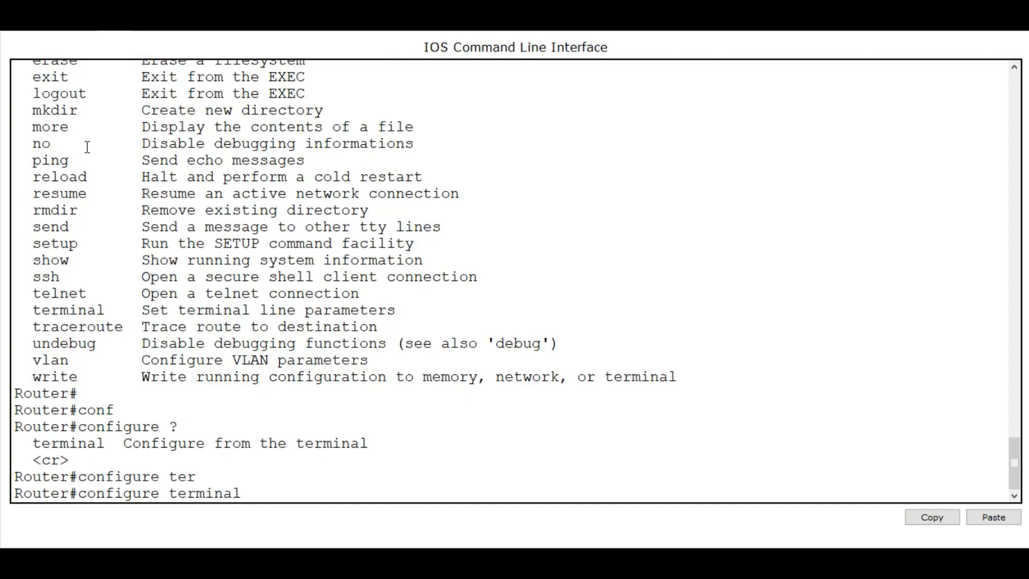
{"action": "key", "text": "Return"}
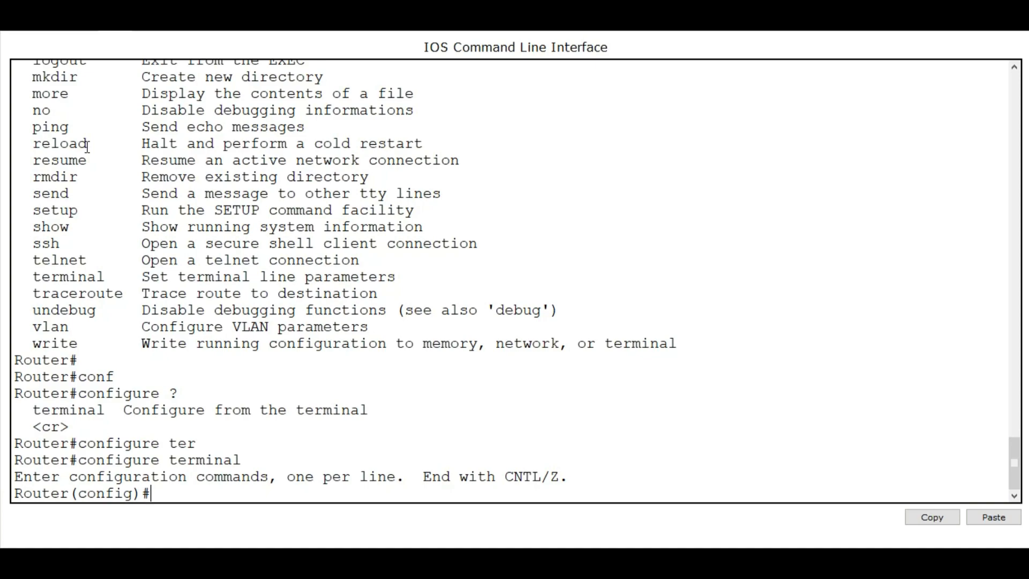
Step: Set the router's hostname to R1
{"action": "type", "text": "hostname"}
{"action": "key", "text": "Tab"}
{"action": "type", "text": "R1"}
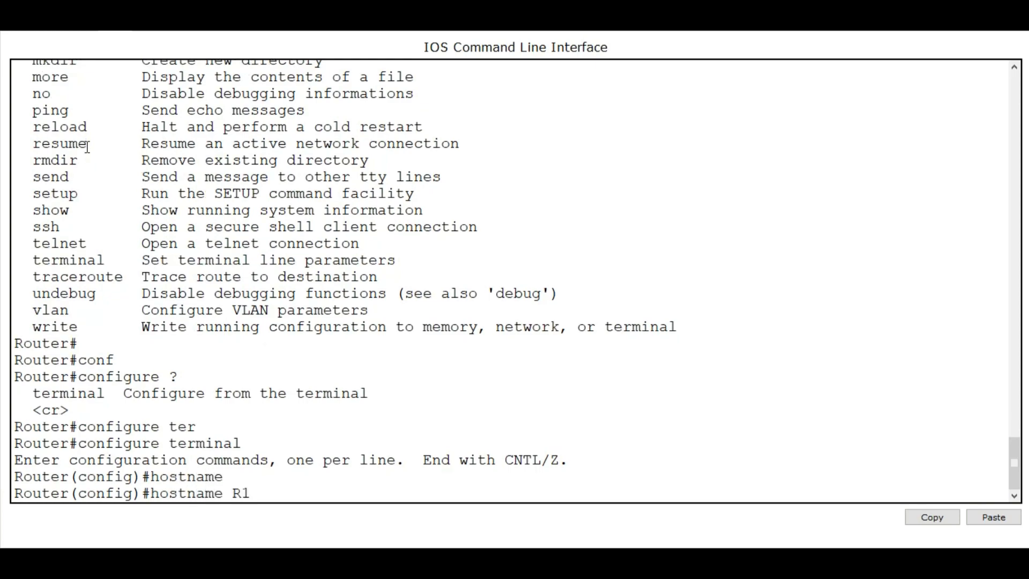
{"action": "key", "text": "Return"}
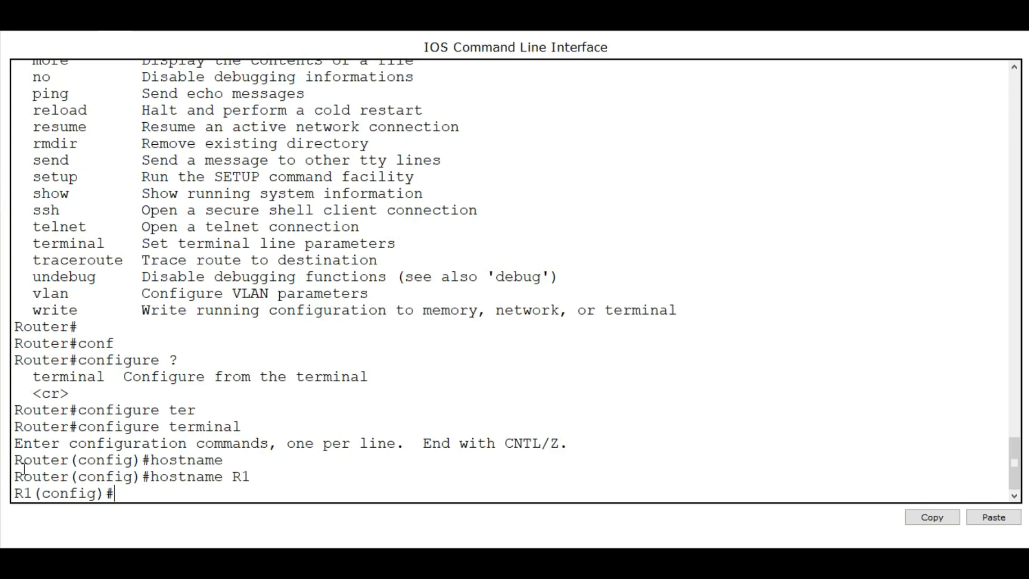
{"action": "left_click_drag", "start_coordinate": [18, 484], "coordinate": [39, 489]}
{"action": "left_click", "coordinate": [133, 491]}
{"action": "key", "text": "Return"}
{"action": "key", "text": "Return"}
{"action": "key", "text": "Return"}
{"action": "key", "text": "Return"}
{"action": "key", "text": "Return"}
{"action": "key", "text": "Return"}
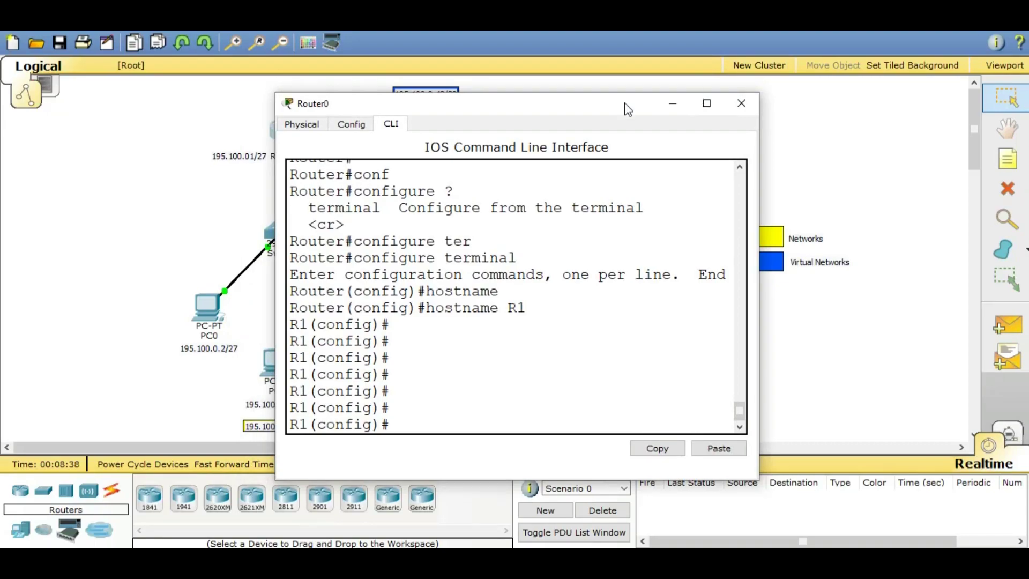
Step: Move the Router0 window aside, return to the topology and inspect the interface labels on Router0's switch and serial links
{"action": "left_click_drag", "start_coordinate": [623, 102], "coordinate": [793, 125]}
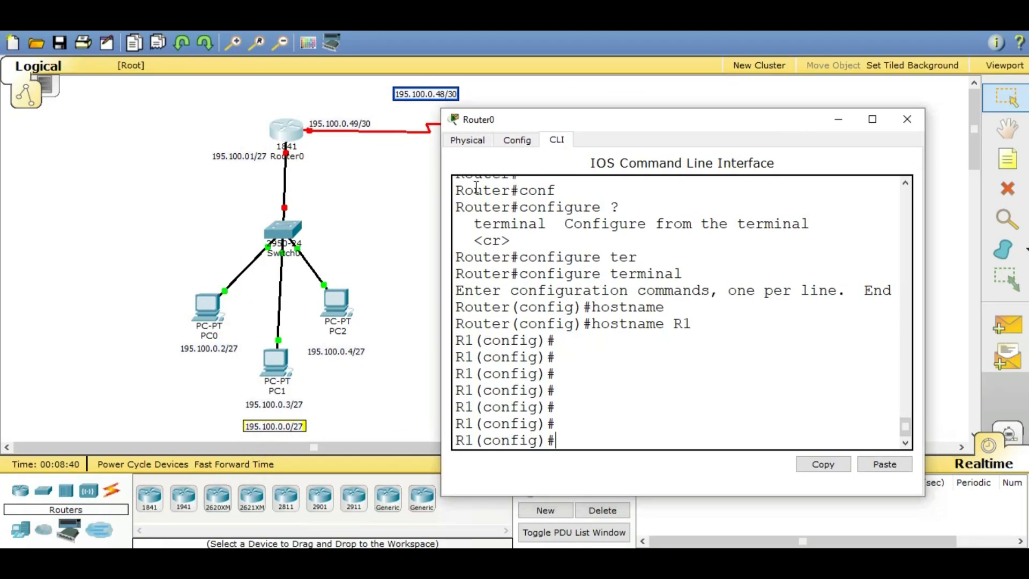
{"action": "left_click", "coordinate": [395, 194]}
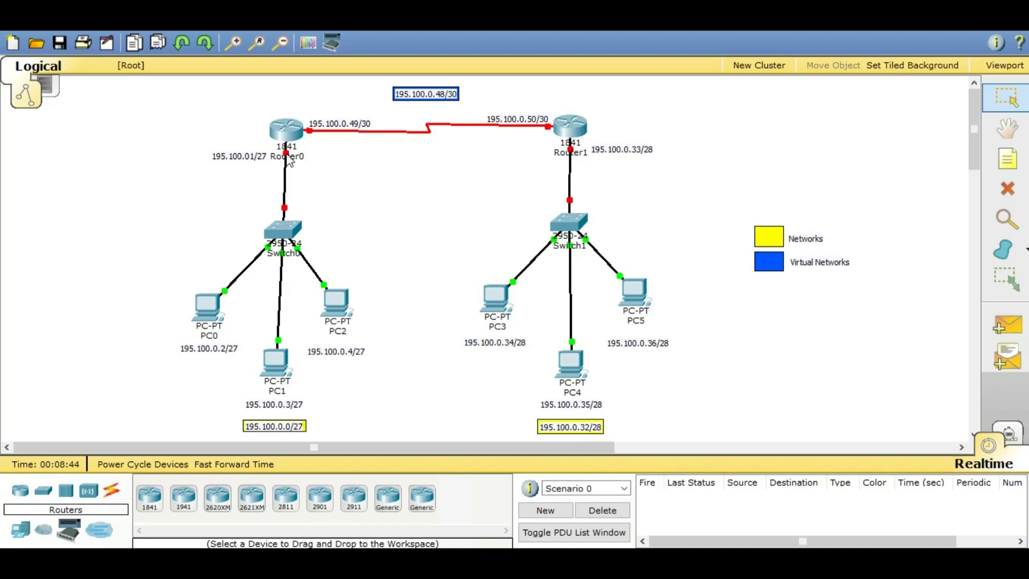
{"action": "mouse_move", "coordinate": [286, 155]}
{"action": "mouse_move", "coordinate": [314, 137]}
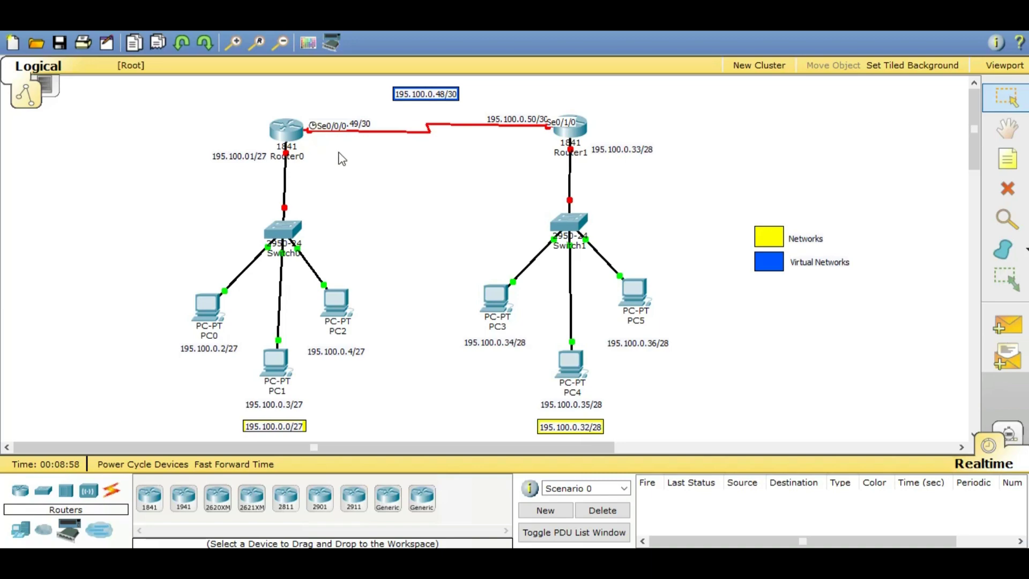
Step: Reopen Router0's command line and enter configuration mode for interface fastEthernet 0/0
{"action": "left_click", "coordinate": [298, 139]}
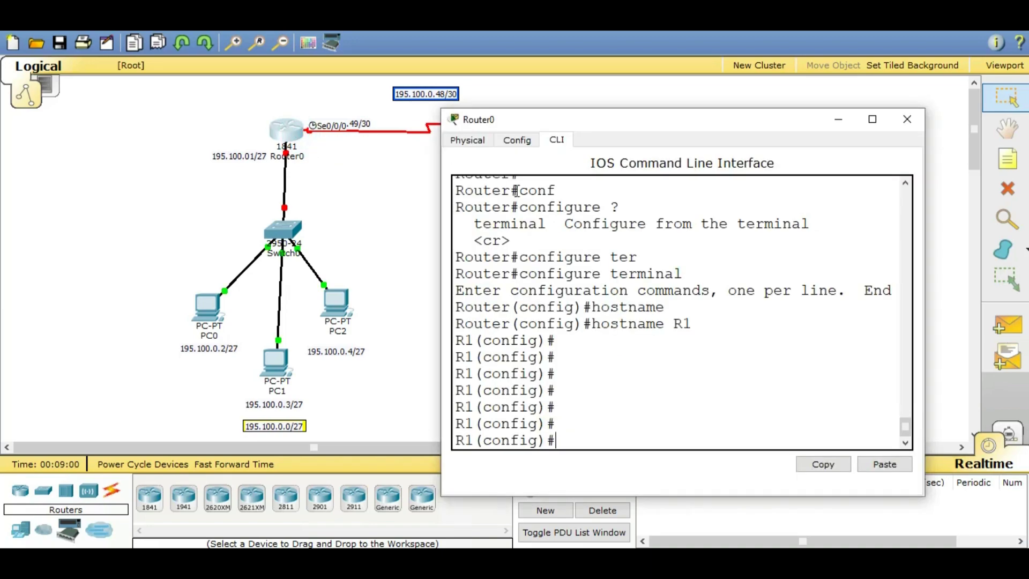
{"action": "type", "text": "int"}
{"action": "key", "text": "Tab"}
{"action": "type", "text": "f"}
{"action": "key", "text": "Tab"}
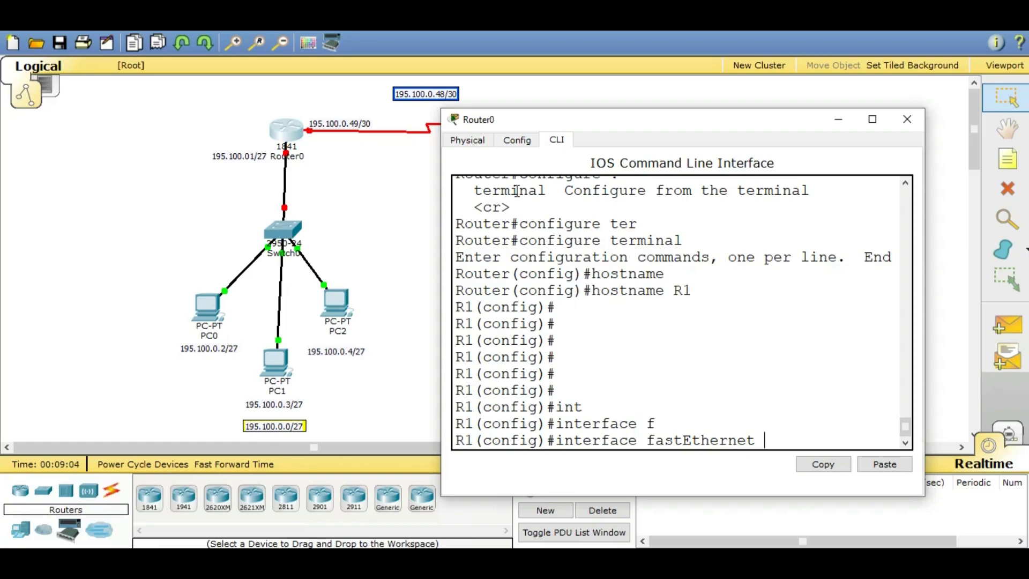
{"action": "type", "text": "0/0"}
{"action": "key", "text": "Return"}
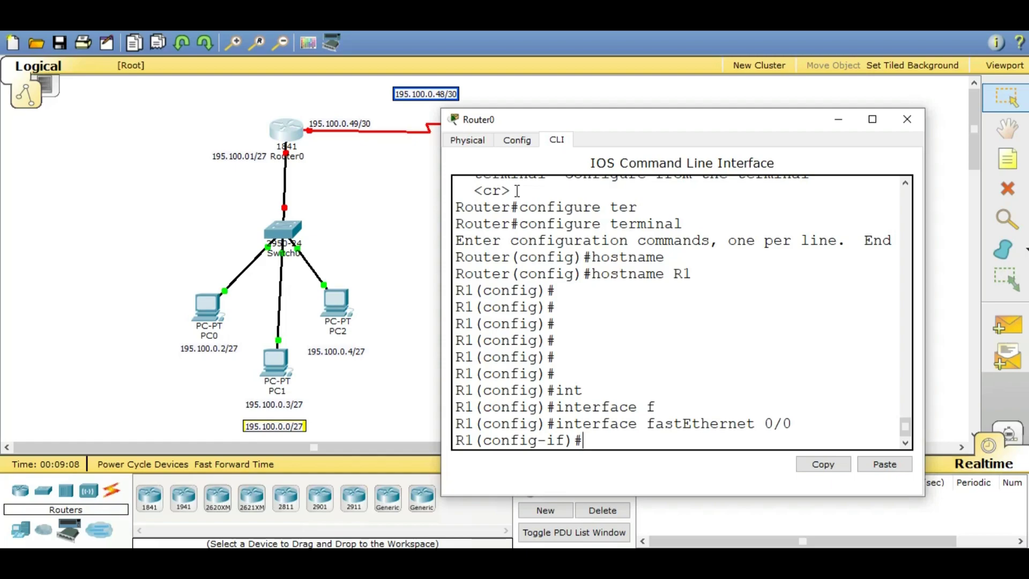
Step: Assign IP address 195.100.0.1 with mask 255.255.255.224 to fastEthernet 0/0, widening the Router0 window to fit the command
{"action": "type", "text": "ip add"}
{"action": "key", "text": "Tab"}
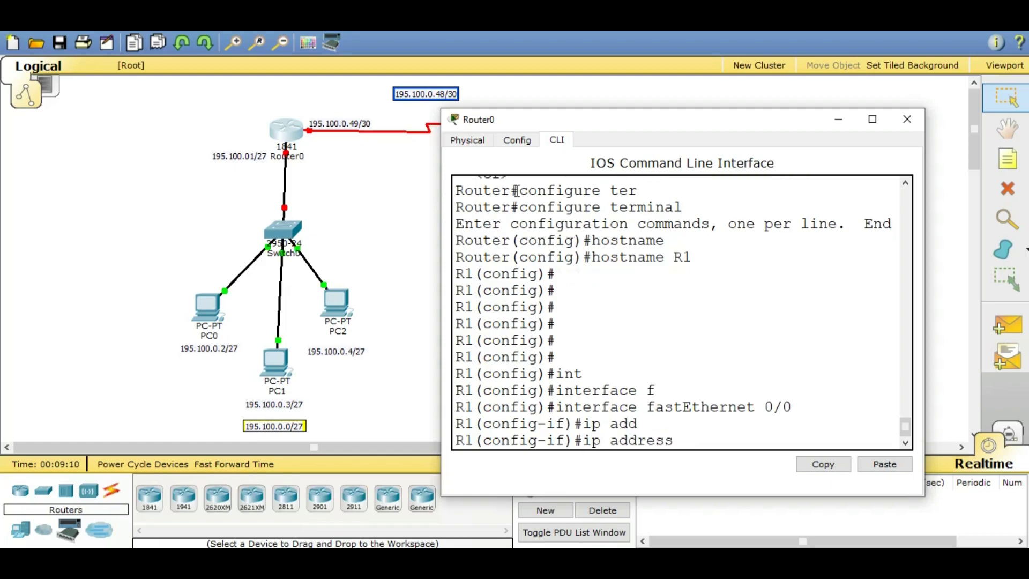
{"action": "type", "text": "195.100.0.1 2"}
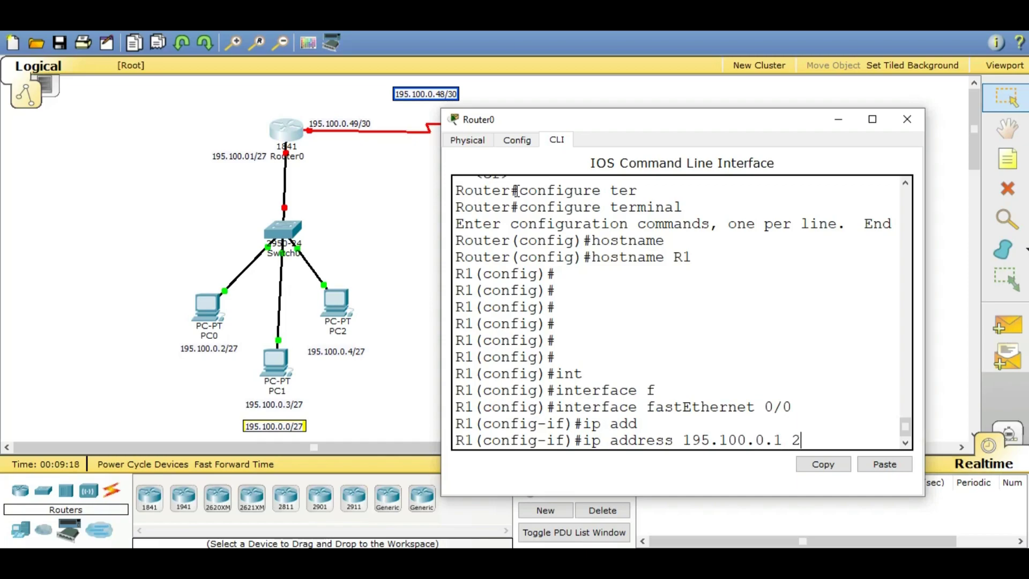
{"action": "type", "text": "55.255.255."}
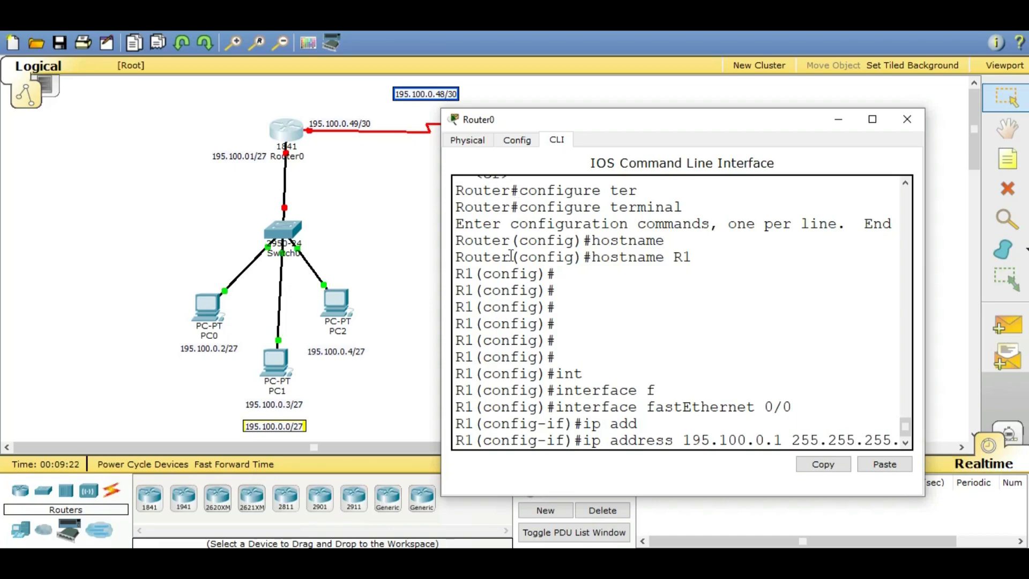
{"action": "left_click_drag", "start_coordinate": [437, 275], "coordinate": [385, 273]}
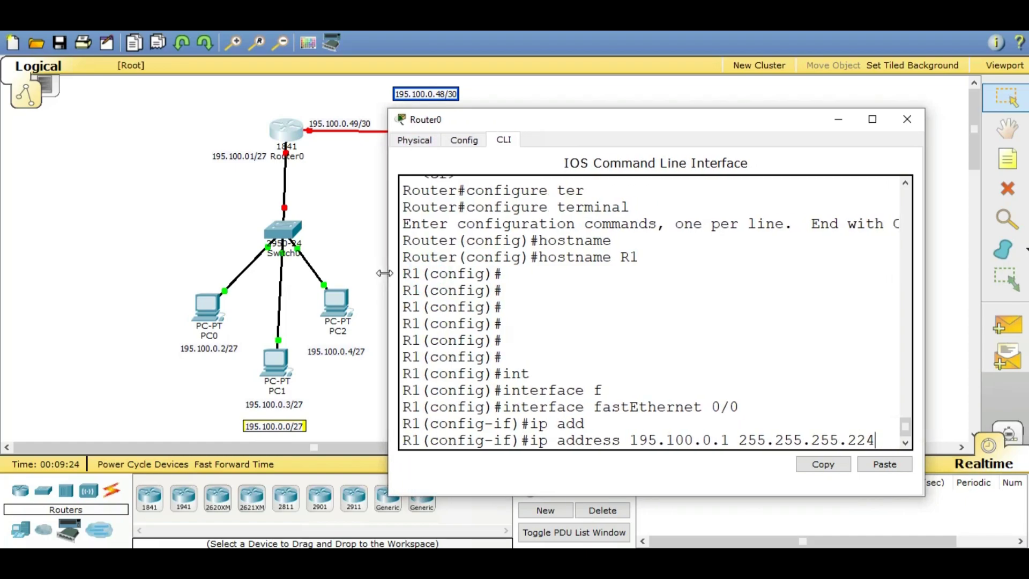
{"action": "key", "text": "Return"}
Step: Enable fastEthernet 0/0 with no shutdown and check the Router0 to Switch0 link in the topology
{"action": "type", "text": "no  shu"}
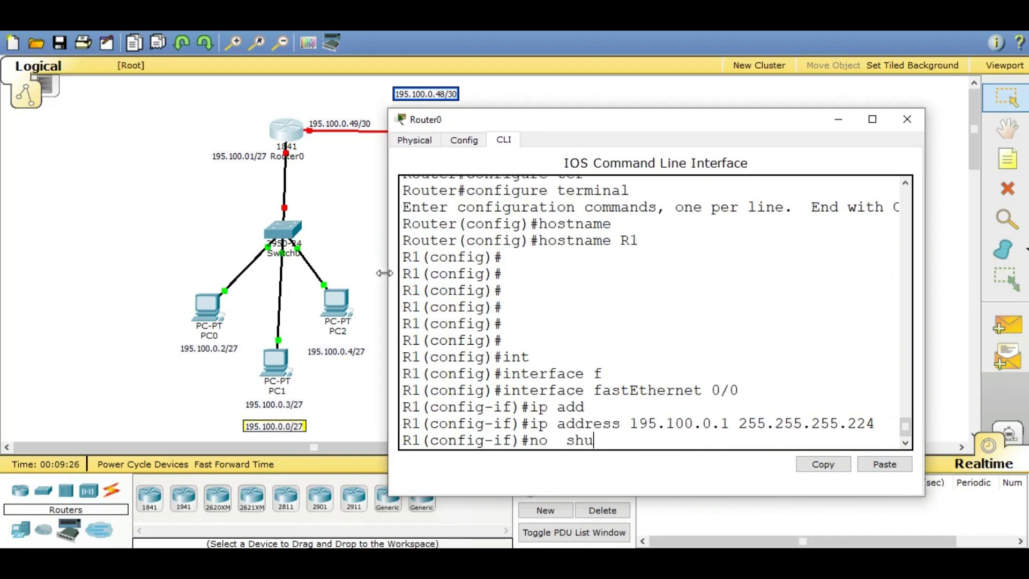
{"action": "key", "text": "Tab"}
{"action": "key", "text": "Return"}
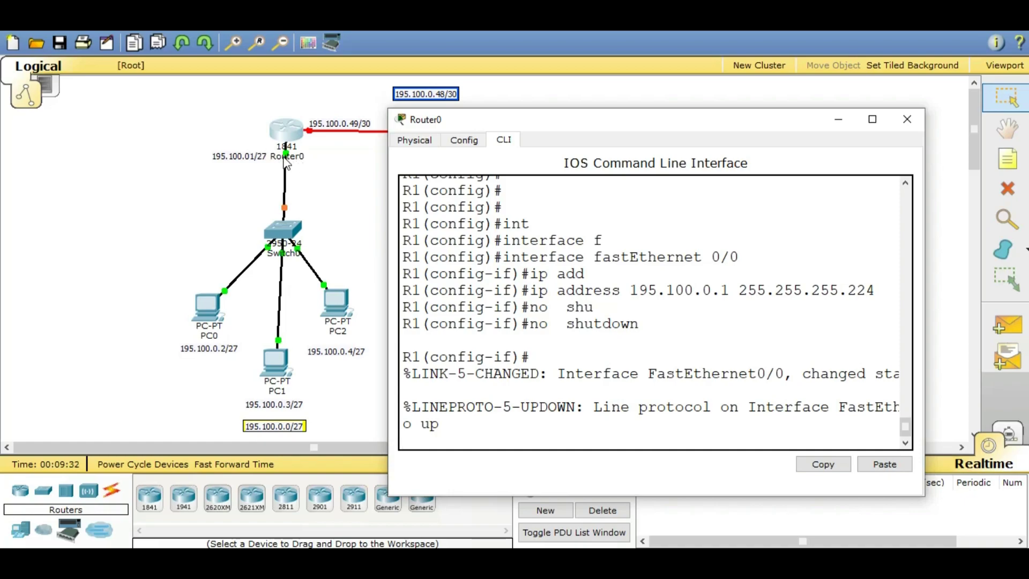
{"action": "left_click", "coordinate": [270, 203]}
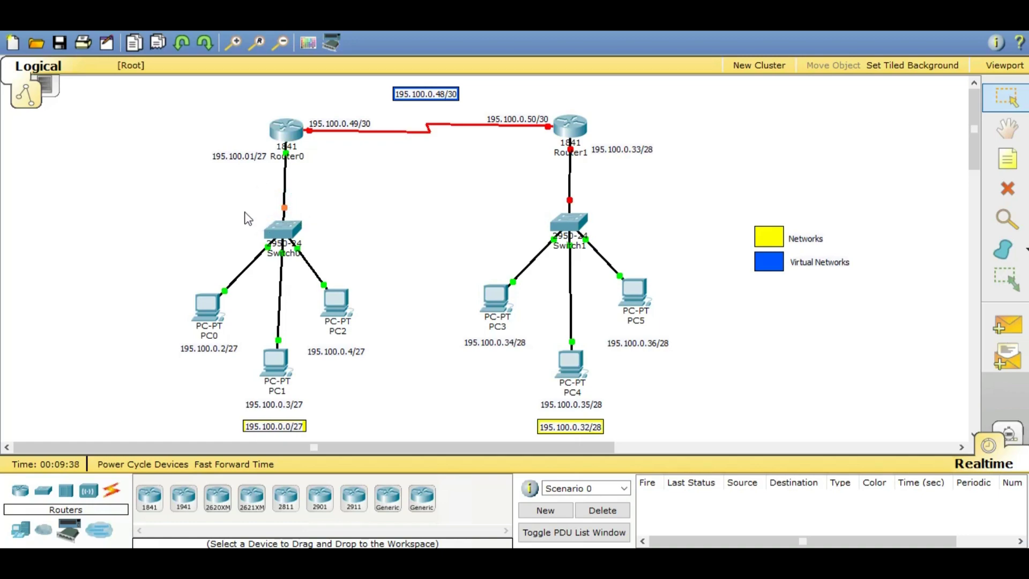
{"action": "left_click_drag", "start_coordinate": [246, 212], "coordinate": [320, 252]}
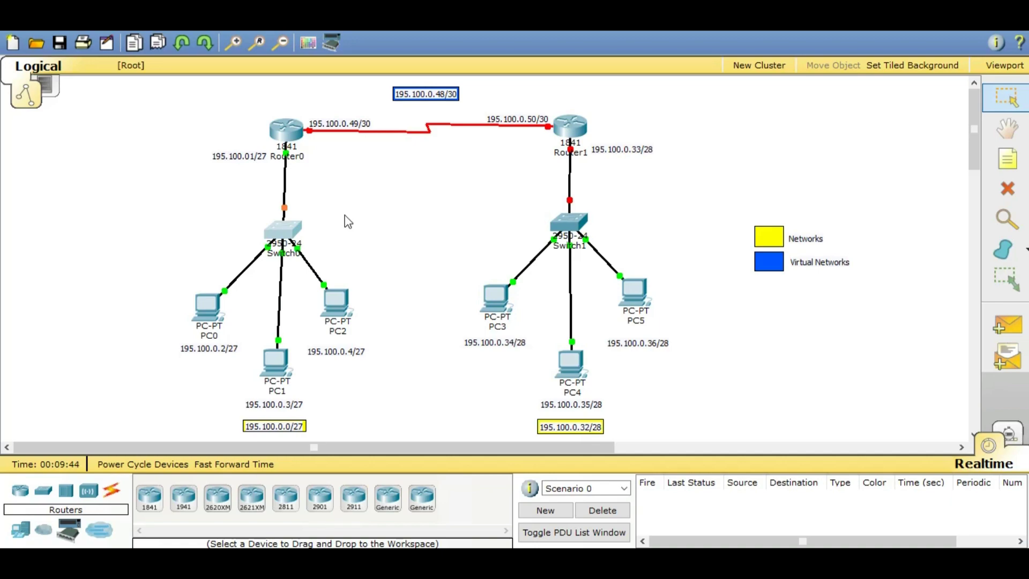
Step: Return to Router0's command line, exit the fastEthernet interface and enter configuration mode for interface serial 0/0/0
{"action": "left_click", "coordinate": [287, 128]}
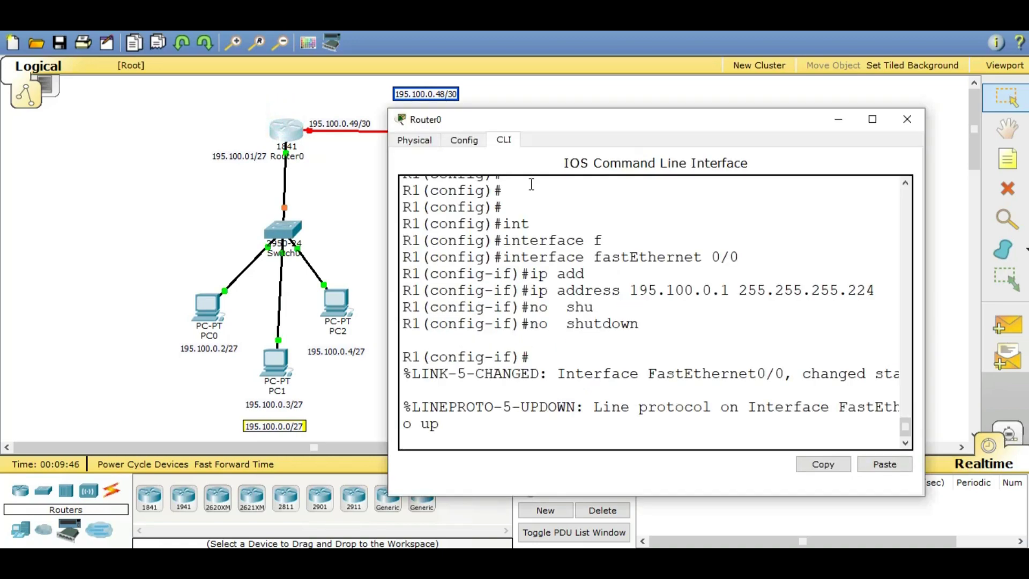
{"action": "key", "text": "Return"}
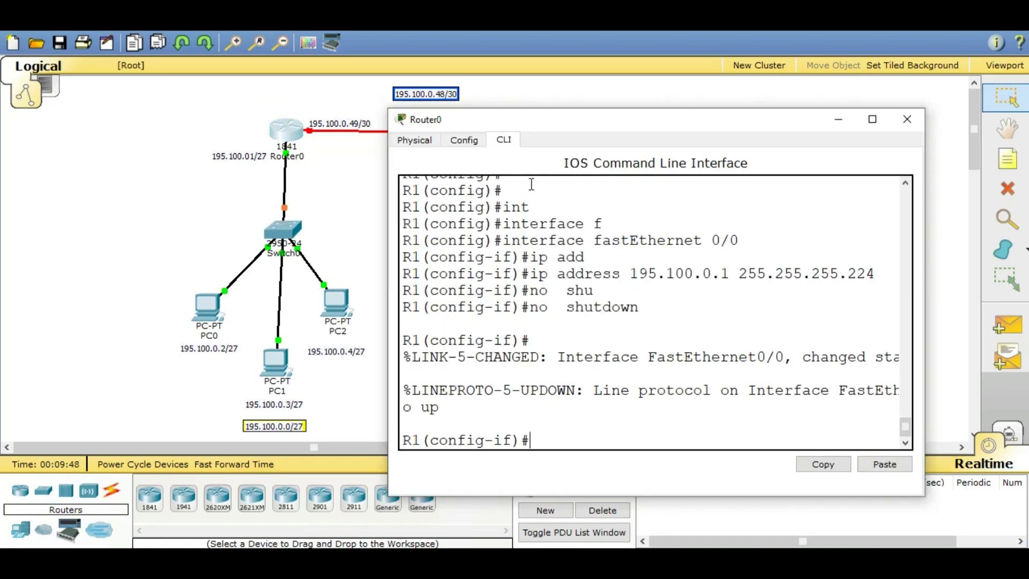
{"action": "type", "text": "exit"}
{"action": "key", "text": "Return"}
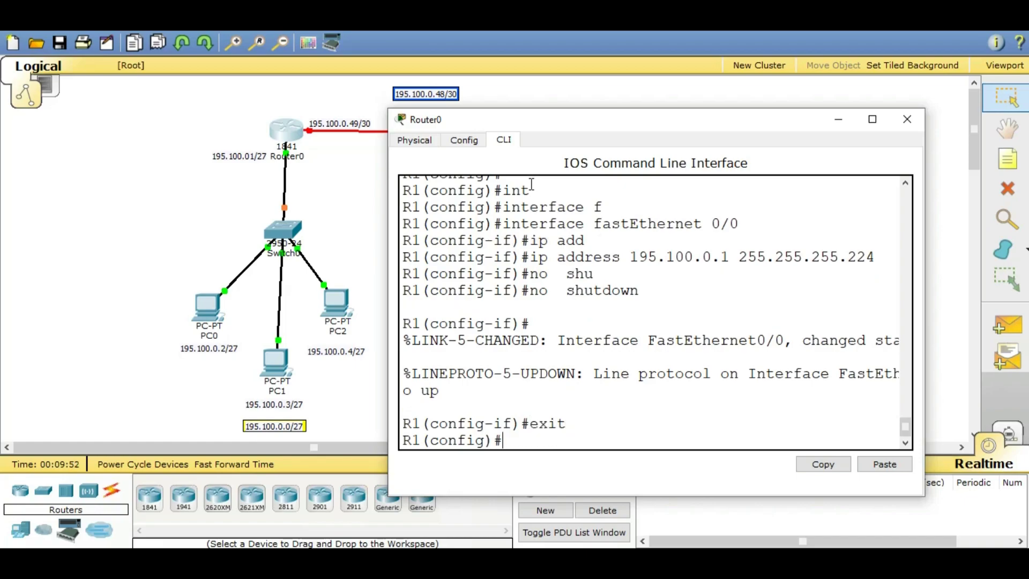
{"action": "type", "text": "int"}
{"action": "key", "text": "Tab"}
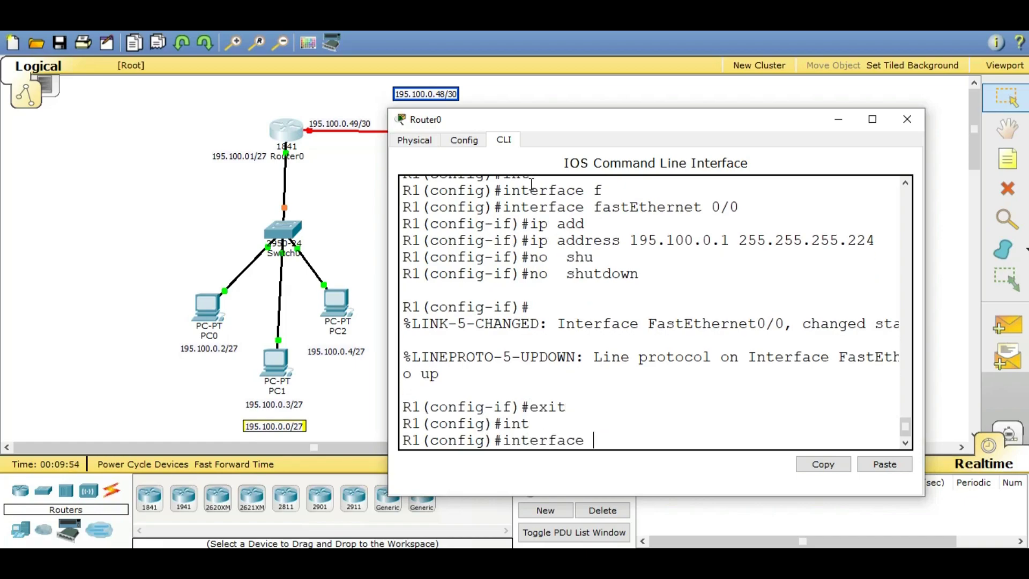
{"action": "type", "text": "s"}
{"action": "key", "text": "Tab"}
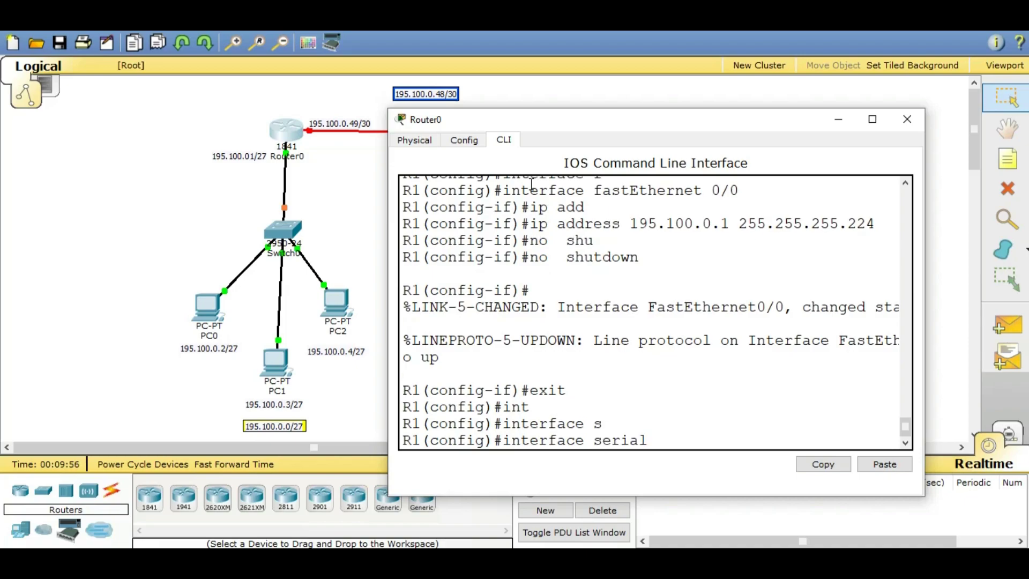
{"action": "type", "text": "0/0/0"}
{"action": "key", "text": "Return"}
Step: Assign IP address 195.100.0.49 with mask 255.255.255.252 to serial 0/0/0
{"action": "type", "text": "ip add"}
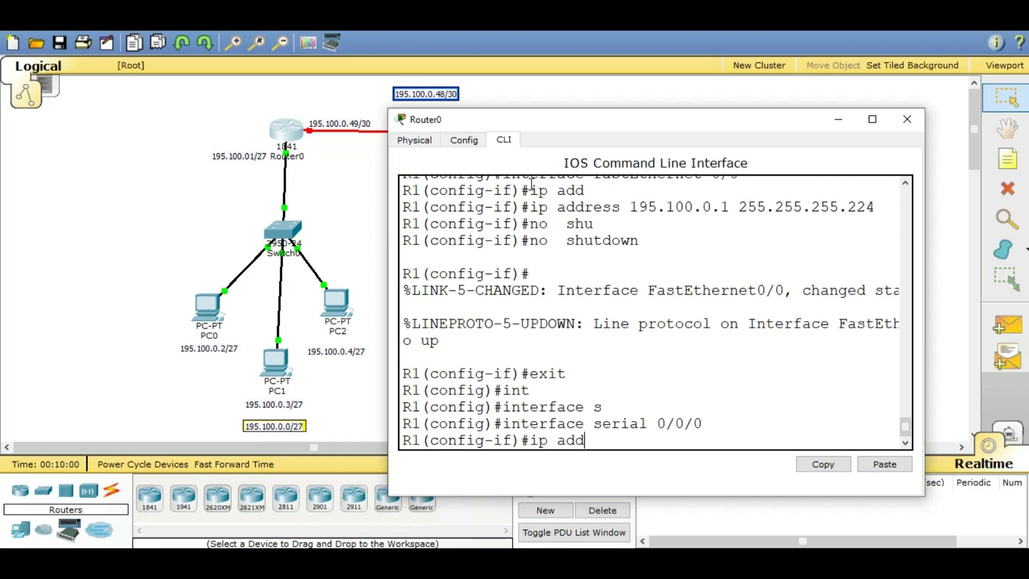
{"action": "key", "text": "Tab"}
{"action": "type", "text": "195"}
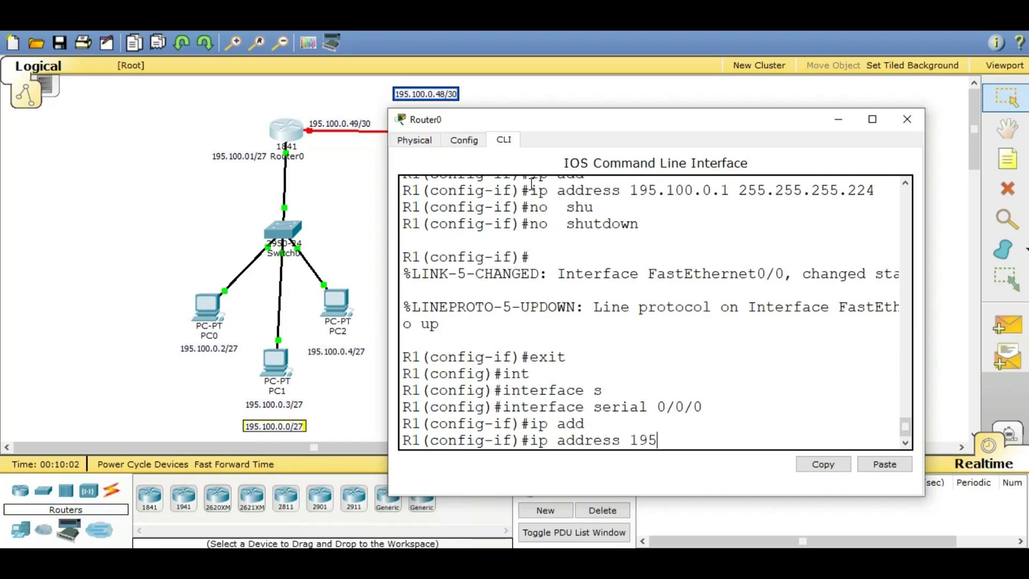
{"action": "type", "text": ".100.0.49 255.25"}
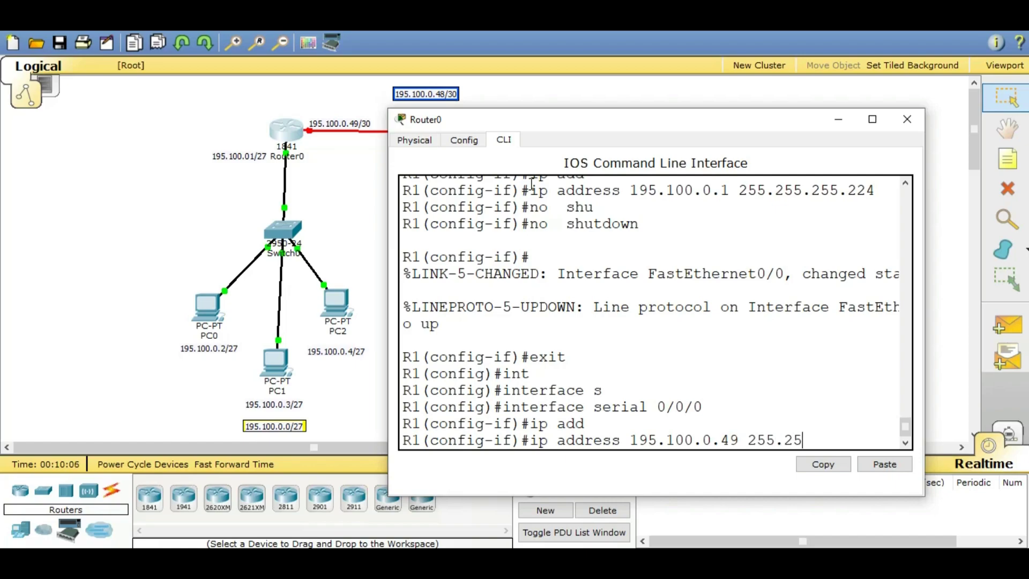
{"action": "type", "text": "5.255.252"}
{"action": "key", "text": "Return"}
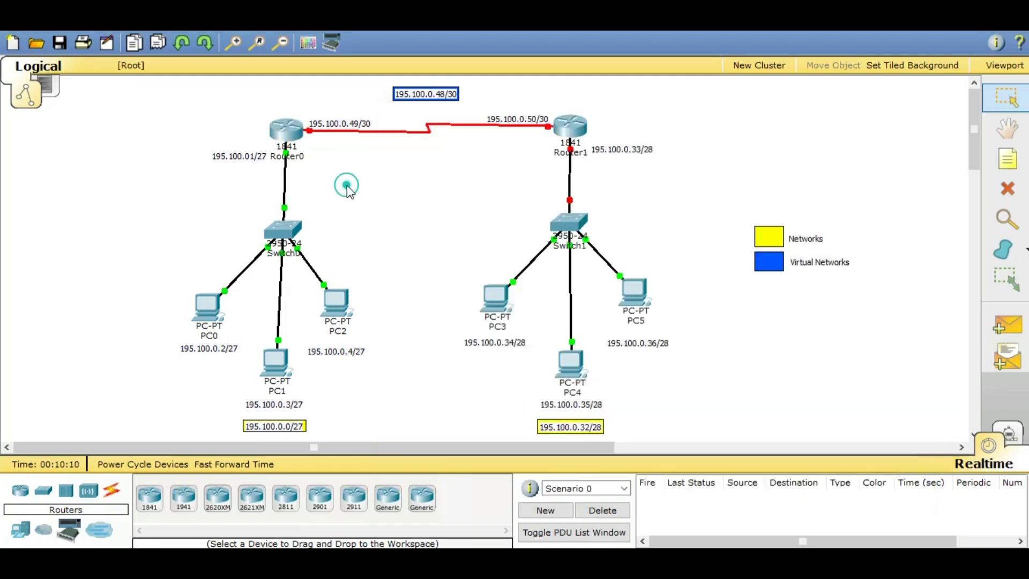
Step: Inspect the port labels on the serial link between the routers and list the clock rate values available for Router0's serial 0/0/0
{"action": "left_click", "coordinate": [356, 196]}
{"action": "mouse_move", "coordinate": [312, 138]}
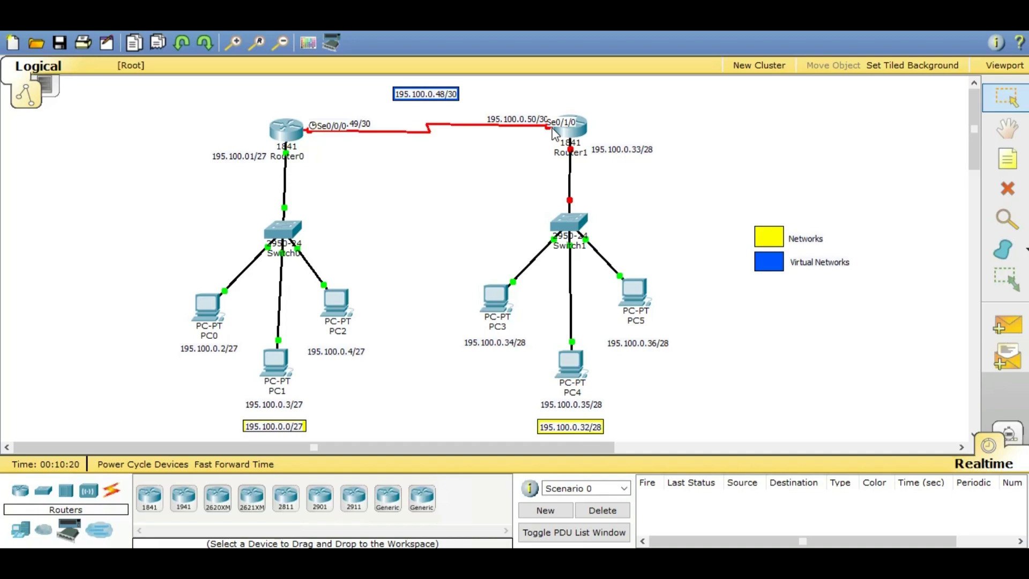
{"action": "left_click", "coordinate": [286, 134]}
{"action": "type", "text": "clo"}
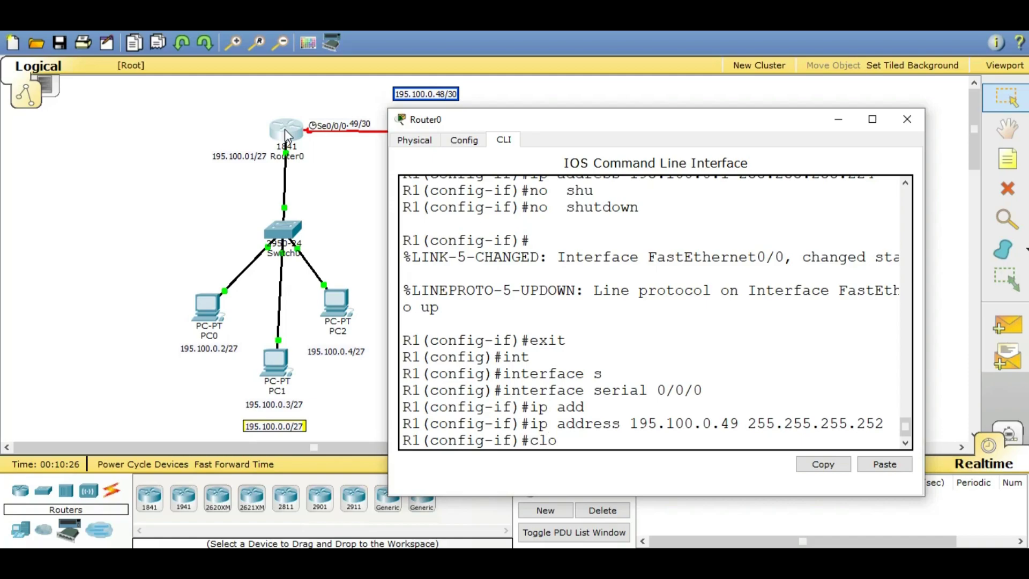
{"action": "key", "text": "Tab"}
{"action": "type", "text": "r"}
{"action": "key", "text": "Tab"}
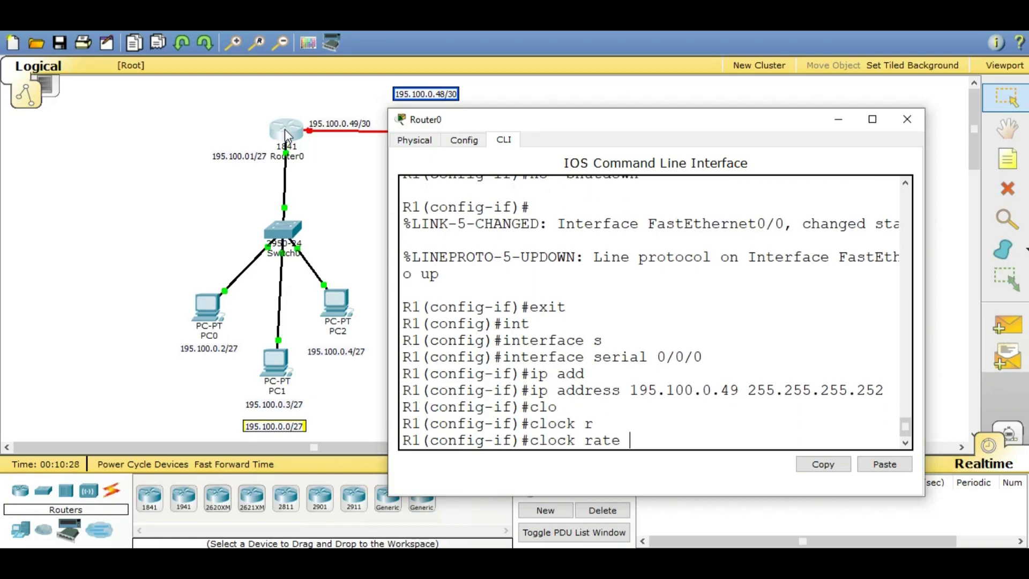
{"action": "type", "text": "?"}
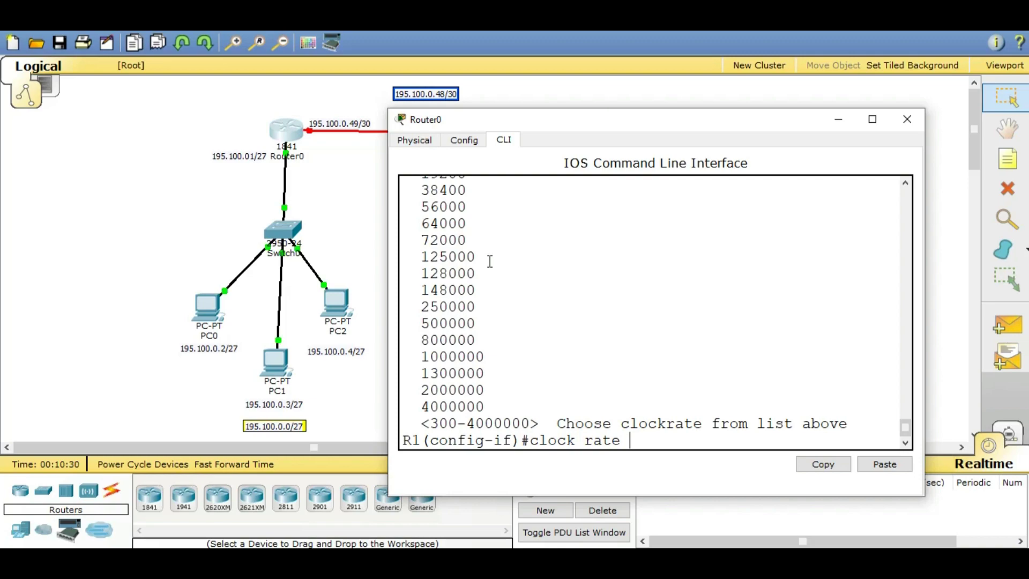
{"action": "scroll", "coordinate": [490, 261], "scroll_direction": "up", "scroll_amount": 2}
{"action": "scroll", "coordinate": [490, 261], "scroll_direction": "up", "scroll_amount": 2}
{"action": "scroll", "coordinate": [490, 261], "scroll_direction": "down", "scroll_amount": 2}
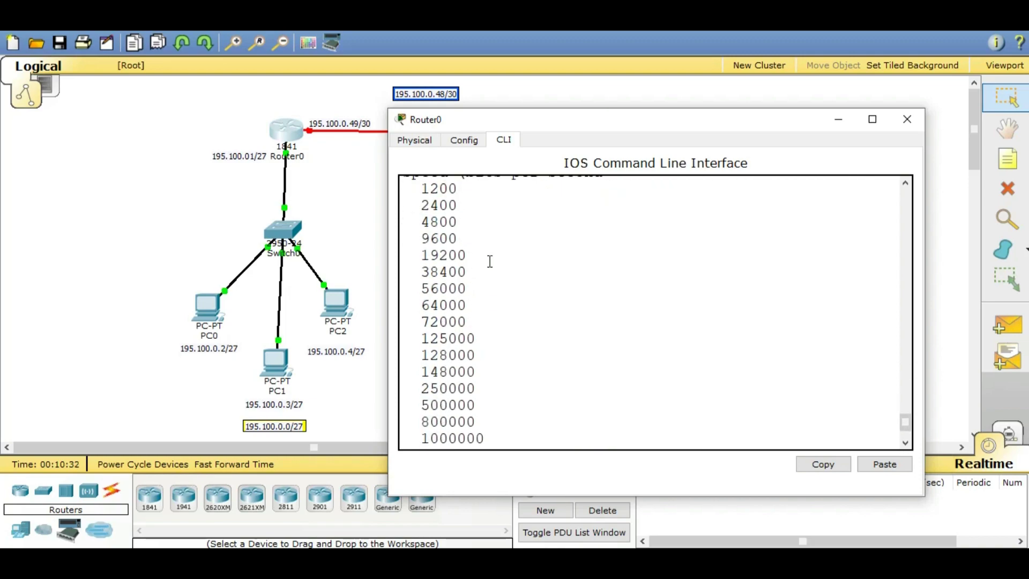
Step: Pick 64000 from the listed rates and set it as the clock rate of serial 0/0/0
{"action": "left_click_drag", "start_coordinate": [422, 304], "coordinate": [468, 304]}
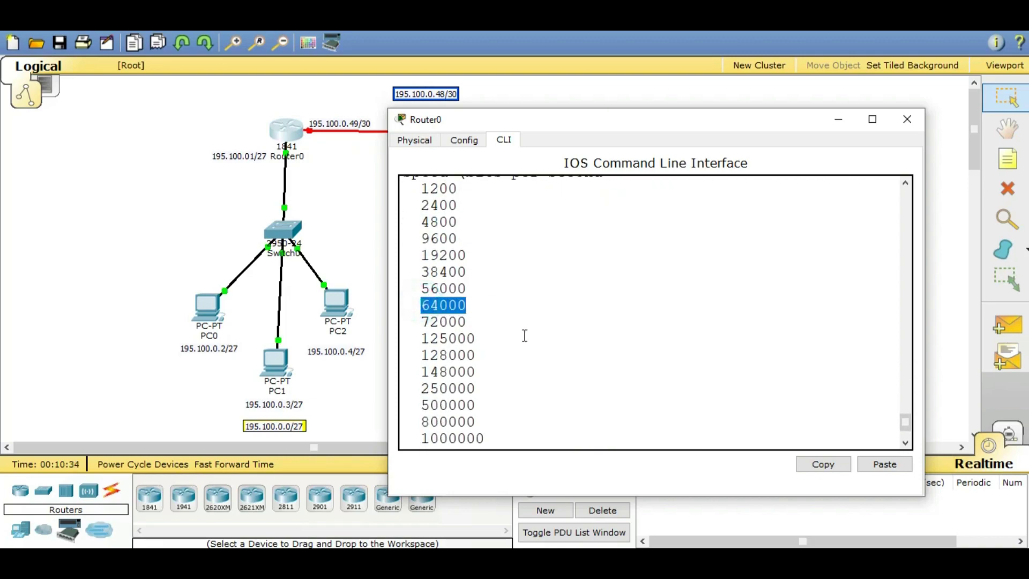
{"action": "scroll", "coordinate": [533, 339], "scroll_direction": "down", "scroll_amount": 2}
{"action": "left_click", "coordinate": [649, 449]}
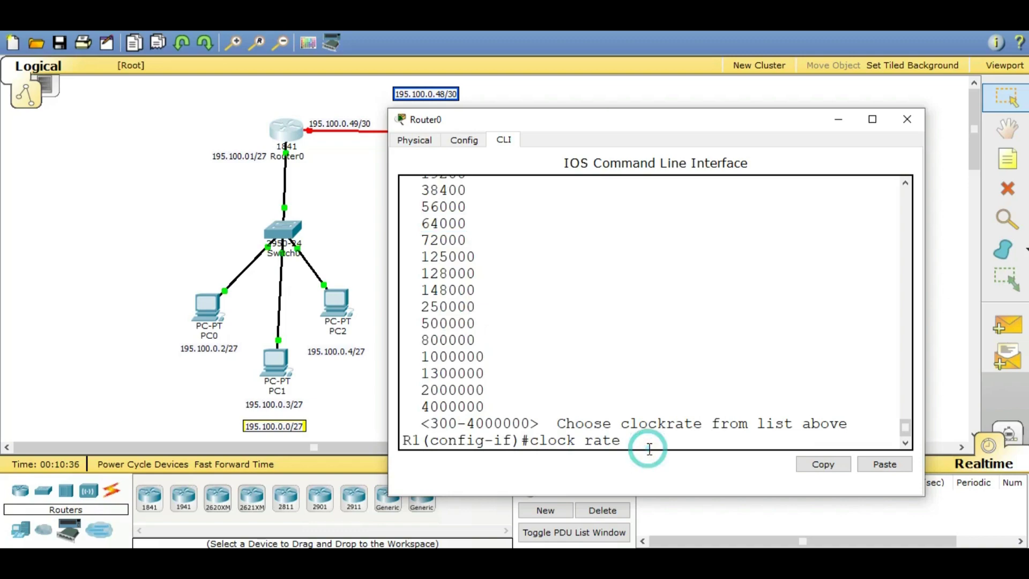
{"action": "type", "text": "64000"}
{"action": "key", "text": "Return"}
Step: Enable the serial 0/0/0 interface with no shutdown
{"action": "type", "text": "no  su"}
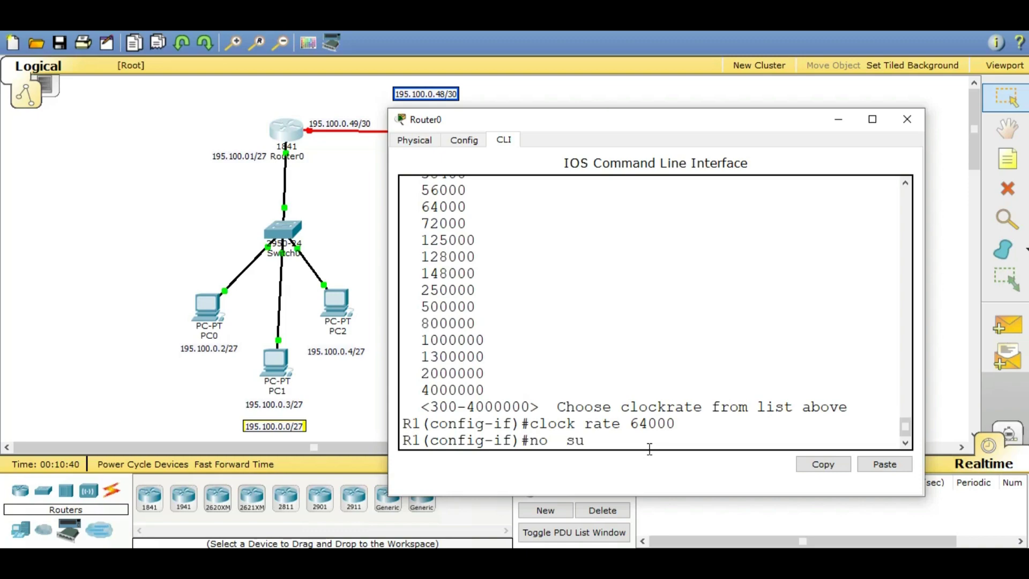
{"action": "key", "text": "Tab"}
{"action": "type", "text": "hu"}
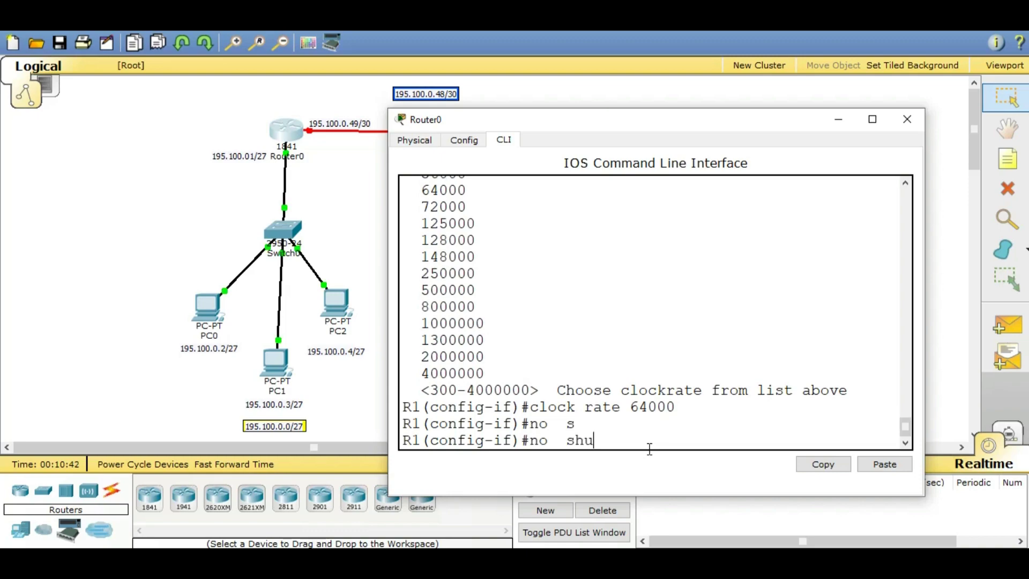
{"action": "key", "text": "Tab"}
{"action": "key", "text": "Return"}
Step: Exit interface and global configuration modes back to R1's privileged EXEC prompt
{"action": "type", "text": "exit"}
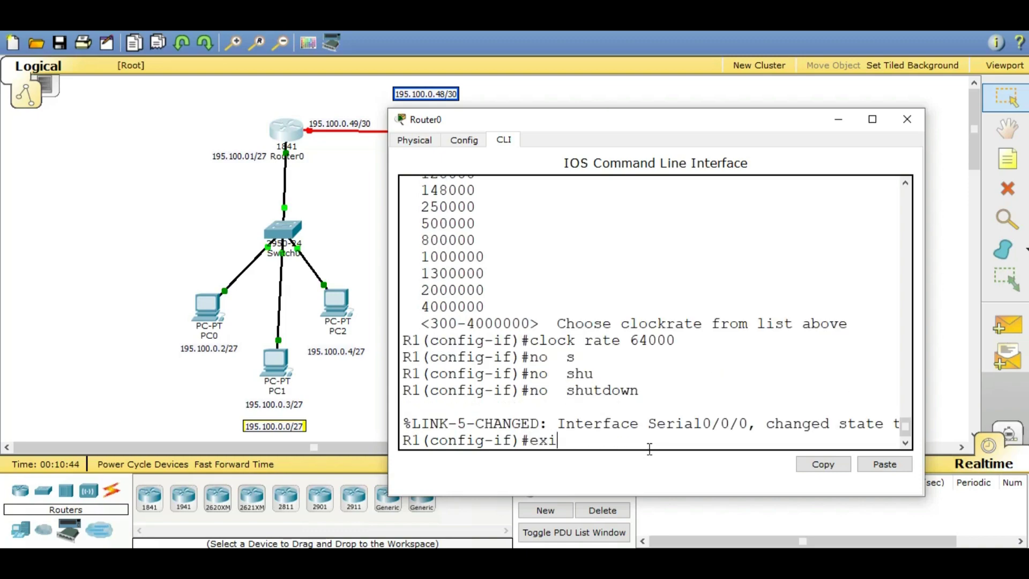
{"action": "key", "text": "Return"}
{"action": "type", "text": "exit"}
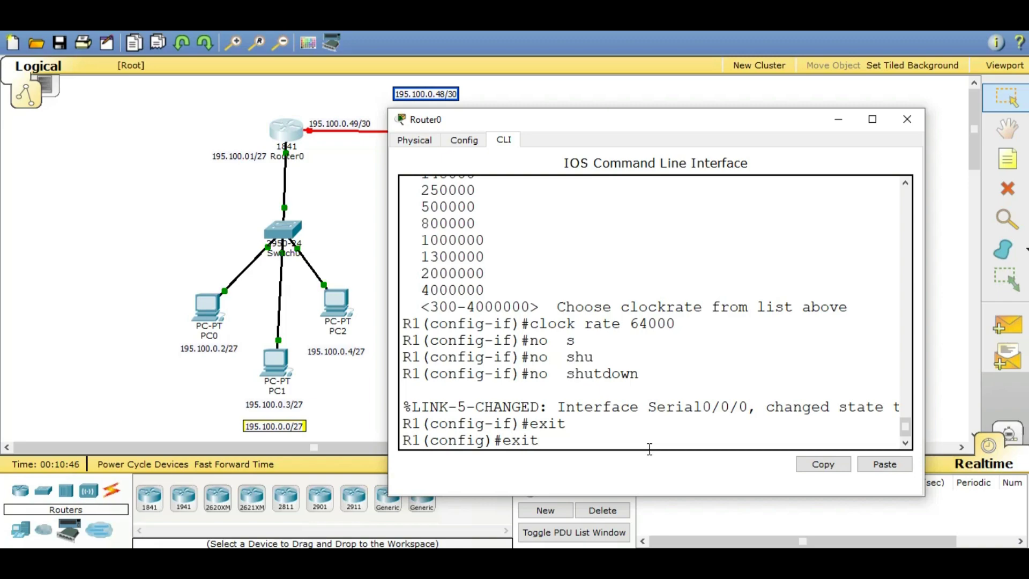
{"action": "key", "text": "Return"}
{"action": "key", "text": "Return"}
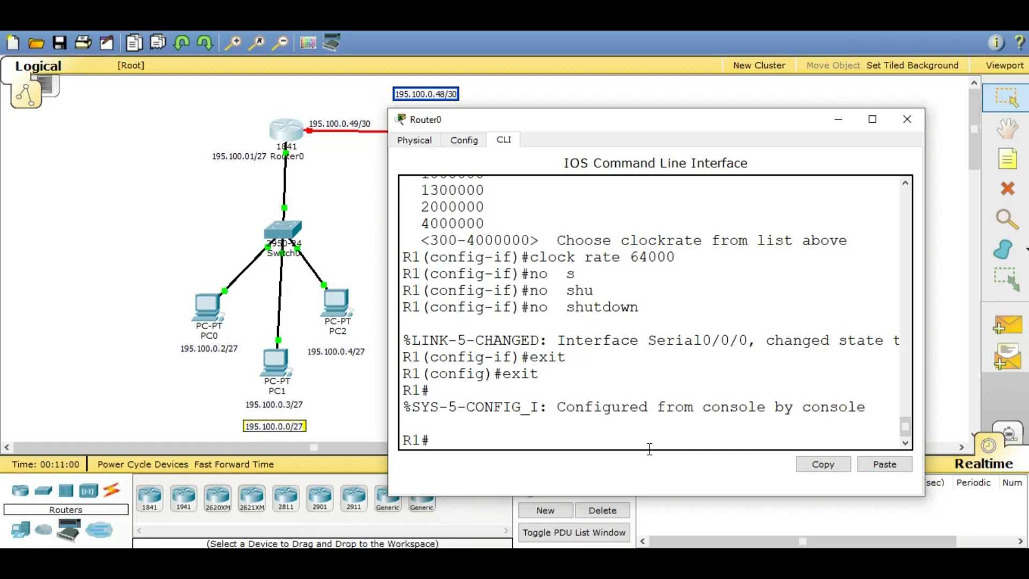
Step: Save R1's configuration with the write command and close the Router0 window
{"action": "type", "text": "wri"}
{"action": "key", "text": "Tab"}
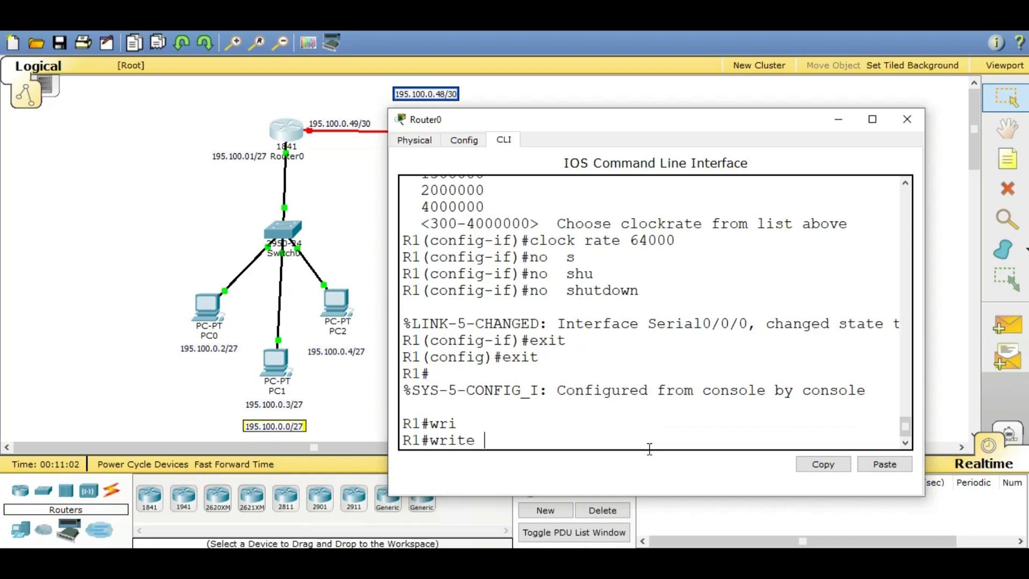
{"action": "key", "text": "Return"}
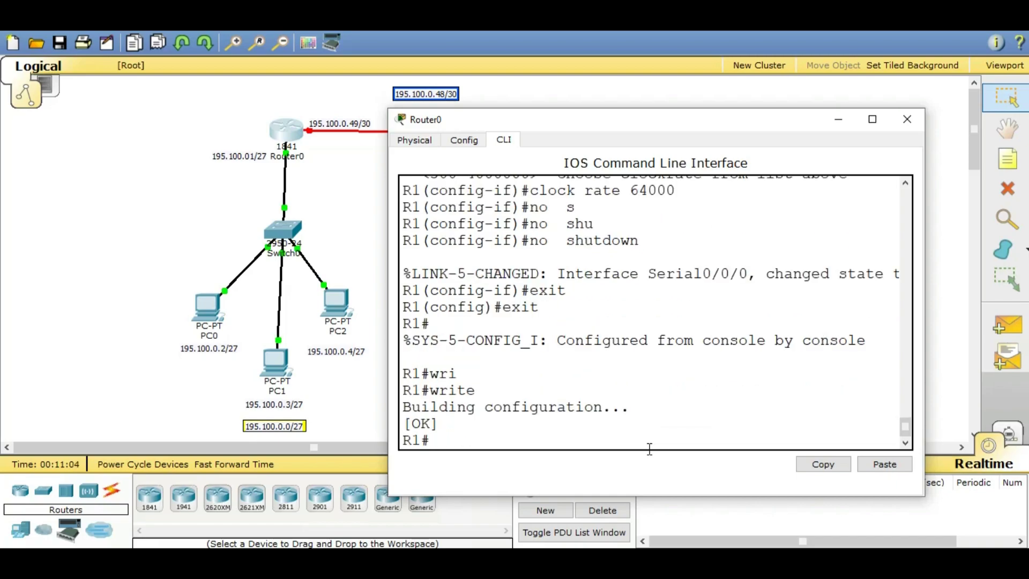
{"action": "left_click", "coordinate": [909, 129]}
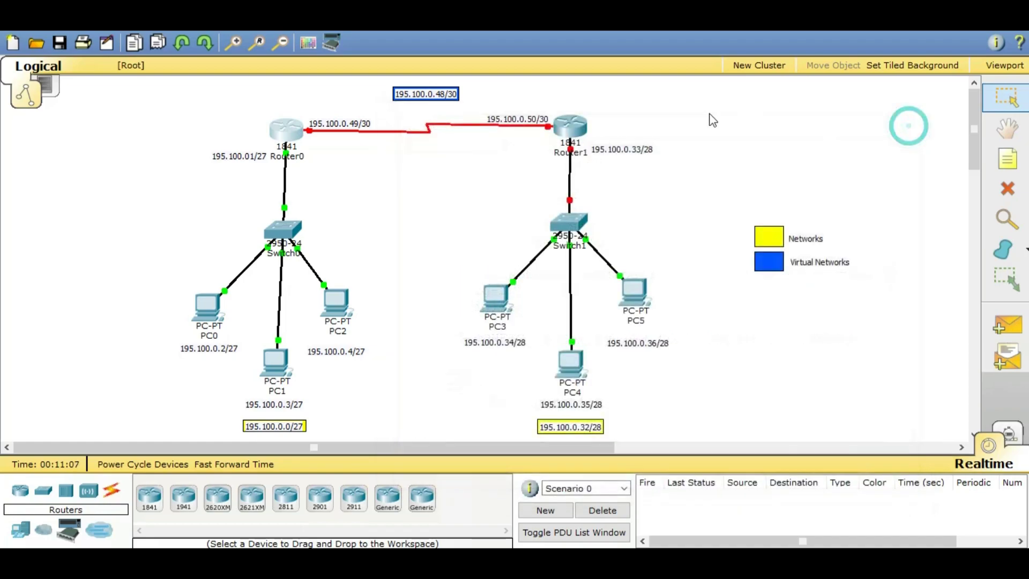
Step: Open Router1's command line and answer no to the initial configuration dialog to reach the Router prompt
{"action": "left_click", "coordinate": [577, 119]}
{"action": "left_click", "coordinate": [392, 125]}
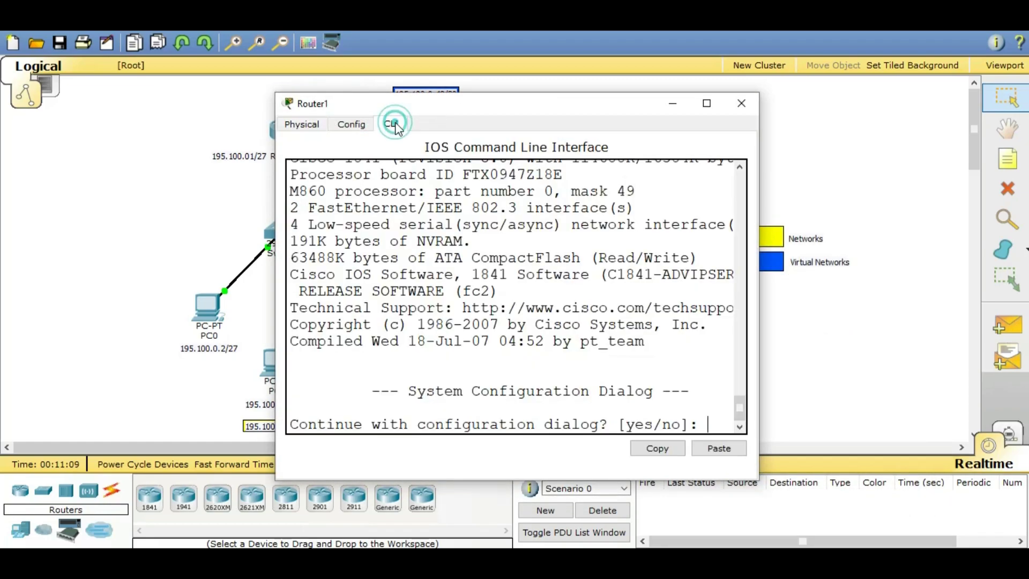
{"action": "double_click", "coordinate": [567, 110]}
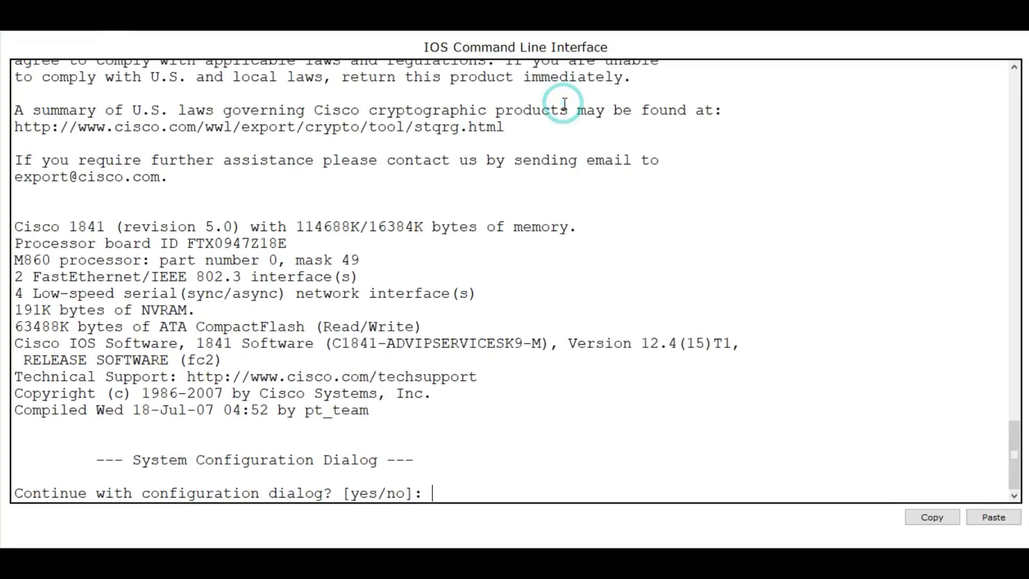
{"action": "type", "text": "no"}
{"action": "key", "text": "Return"}
{"action": "key", "text": "Return"}
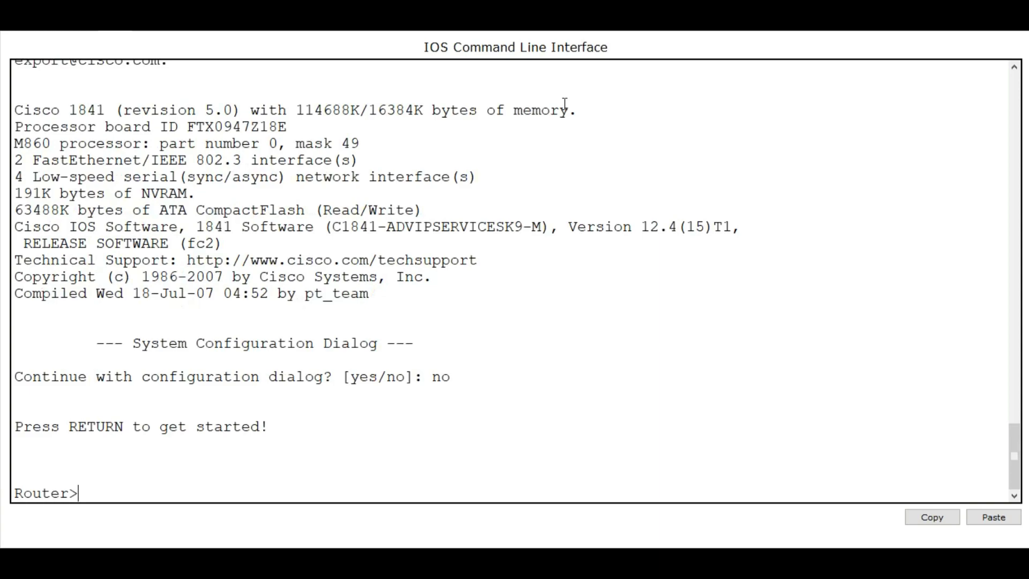
Step: Enter privileged EXEC mode on Router1 with enable, and from there global configuration mode with configure terminal
{"action": "type", "text": "en"}
{"action": "key", "text": "Tab"}
{"action": "key", "text": "Return"}
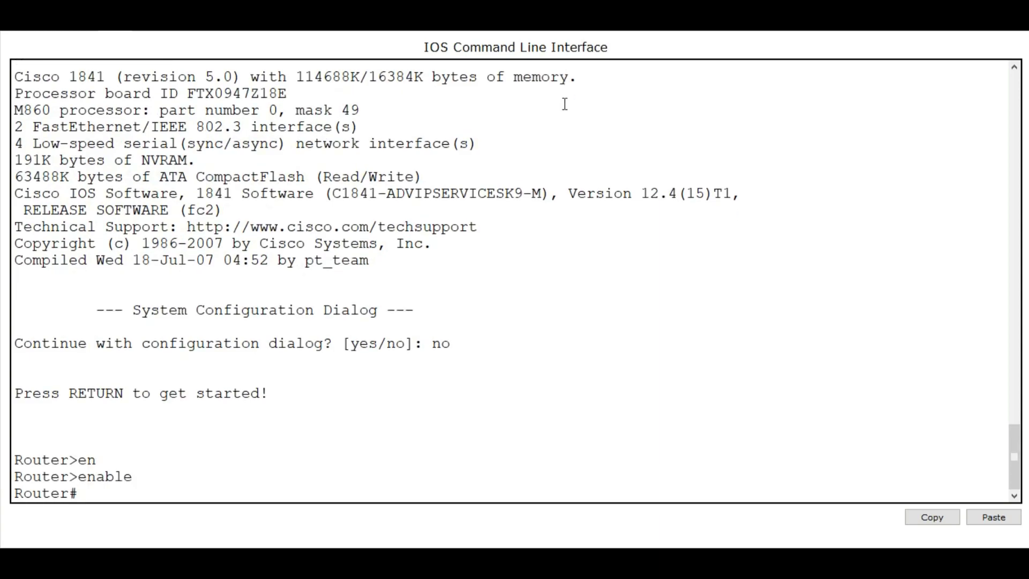
{"action": "type", "text": "con"}
{"action": "key", "text": "Tab"}
{"action": "type", "text": "f"}
{"action": "key", "text": "Tab"}
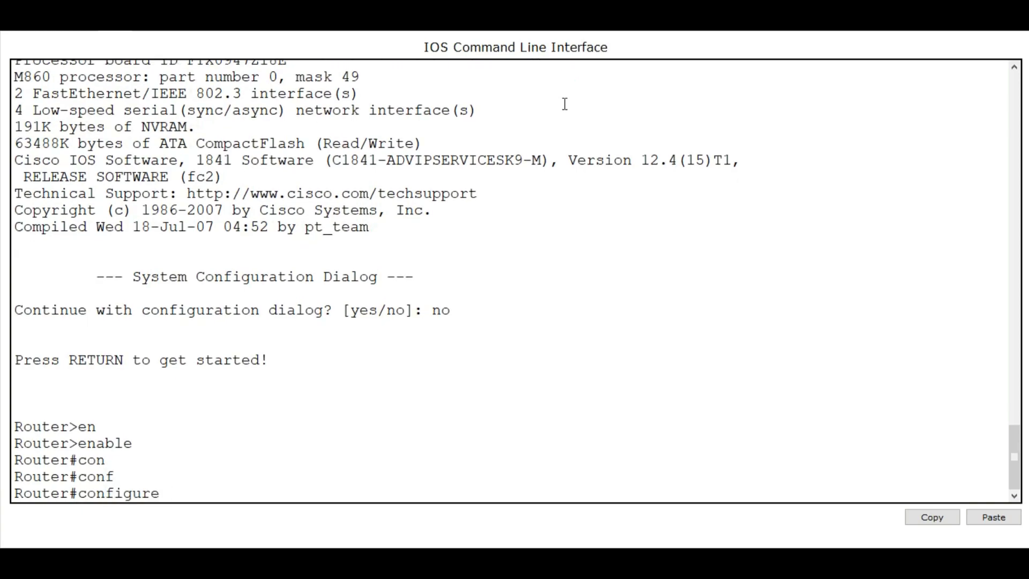
{"action": "type", "text": "t"}
{"action": "key", "text": "Tab"}
{"action": "key", "text": "Return"}
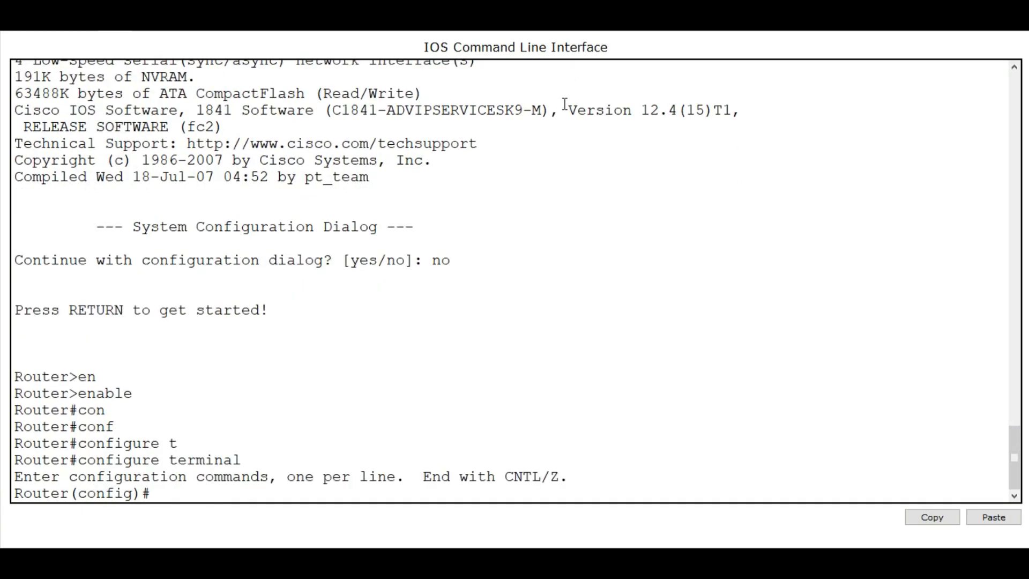
Step: Set Router1's hostname to R2
{"action": "type", "text": "hostname R"}
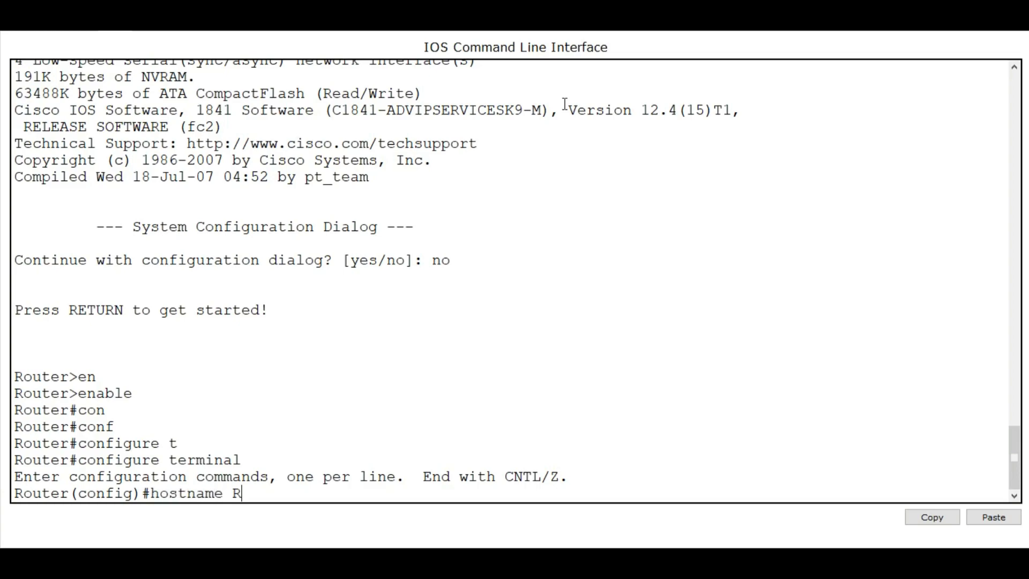
{"action": "type", "text": "2"}
{"action": "key", "text": "Return"}
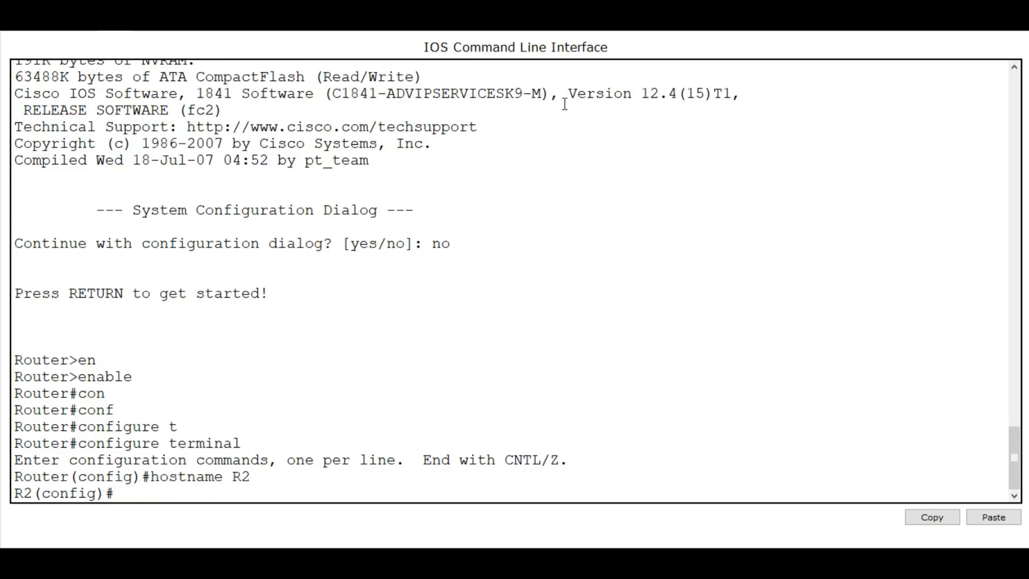
Step: Assign IP address 195.100.0.33 with mask 255.255.255.240 to R2's FastEthernet 0/0 interface, keeping the topology's address labels in view
{"action": "left_click", "coordinate": [977, 8]}
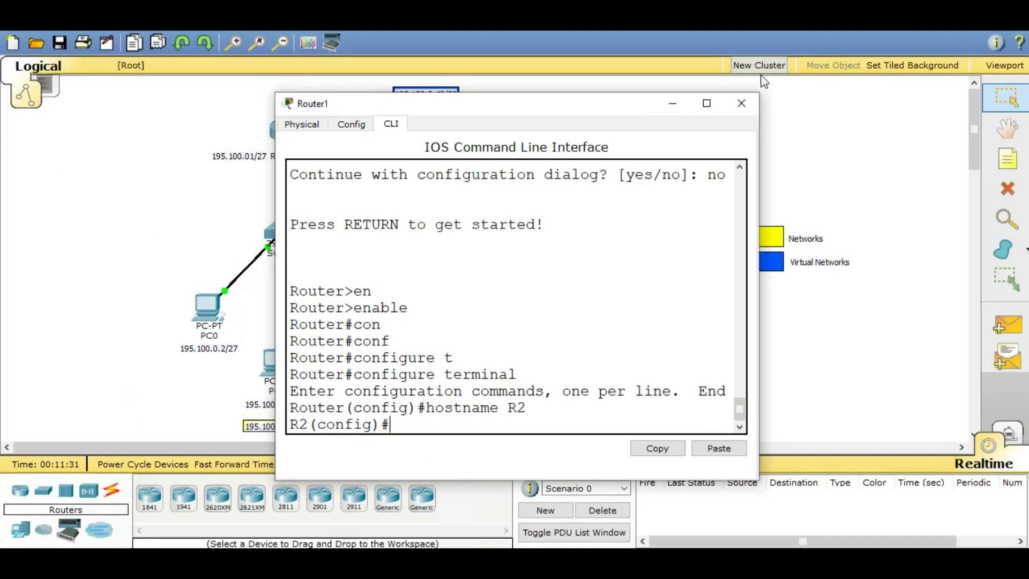
{"action": "left_click_drag", "start_coordinate": [615, 109], "coordinate": [606, 188]}
{"action": "type", "text": "int"}
{"action": "key", "text": "Tab"}
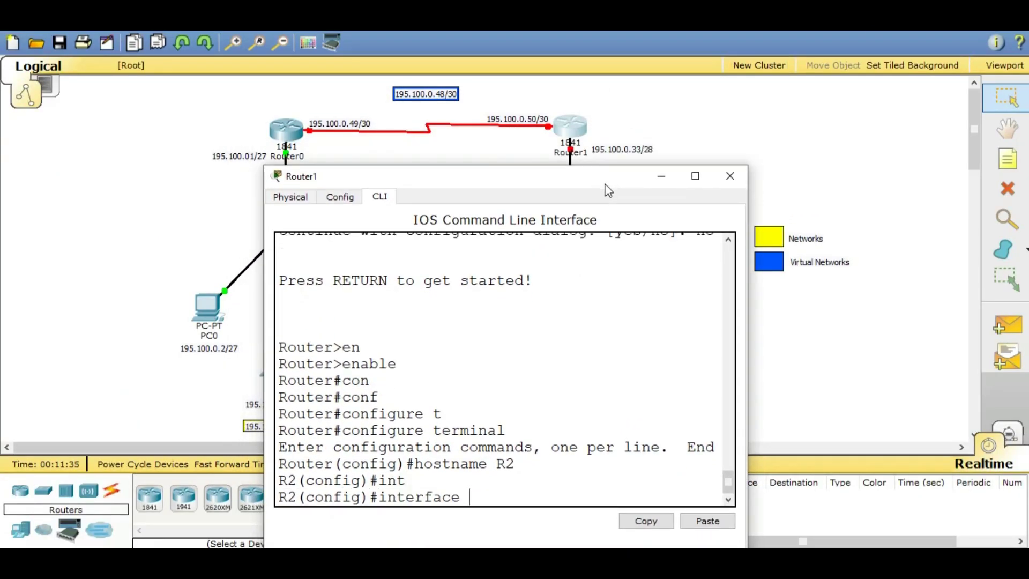
{"action": "type", "text": "f"}
{"action": "key", "text": "Tab"}
{"action": "type", "text": "0/0"}
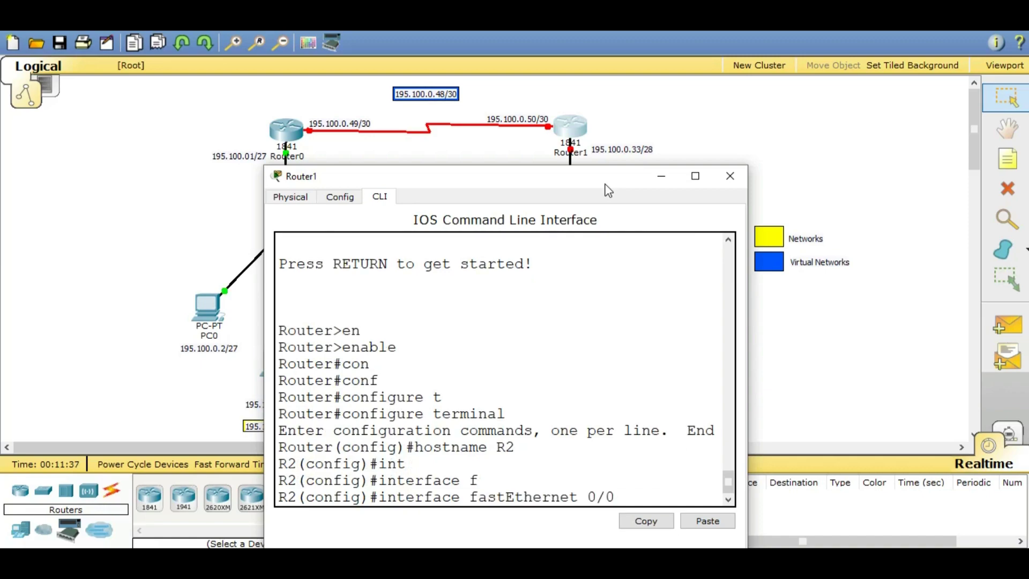
{"action": "key", "text": "Return"}
{"action": "left_click_drag", "start_coordinate": [750, 249], "coordinate": [899, 244]}
{"action": "type", "text": "ip add"}
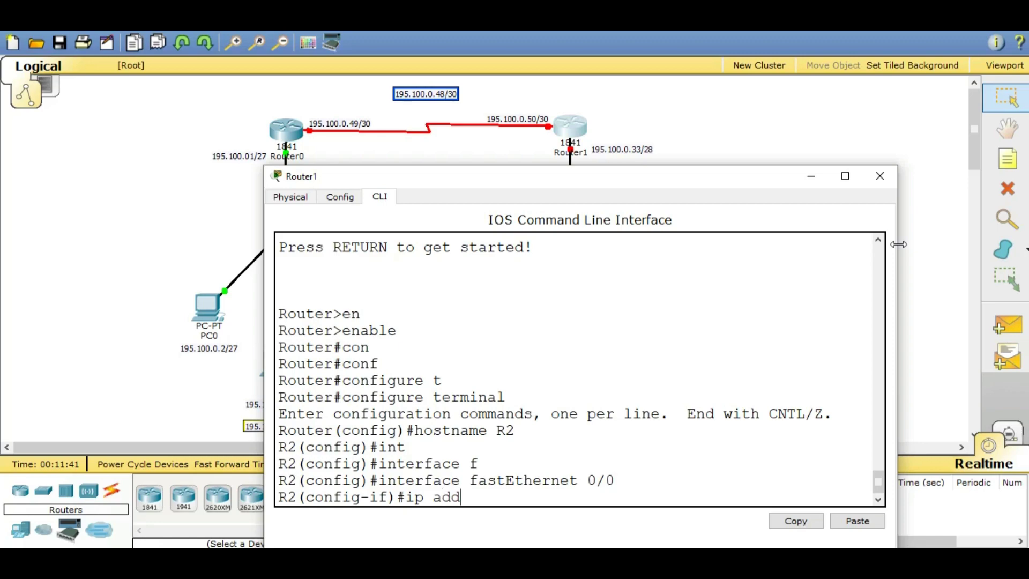
{"action": "type", "text": " 195.100.0.33 "}
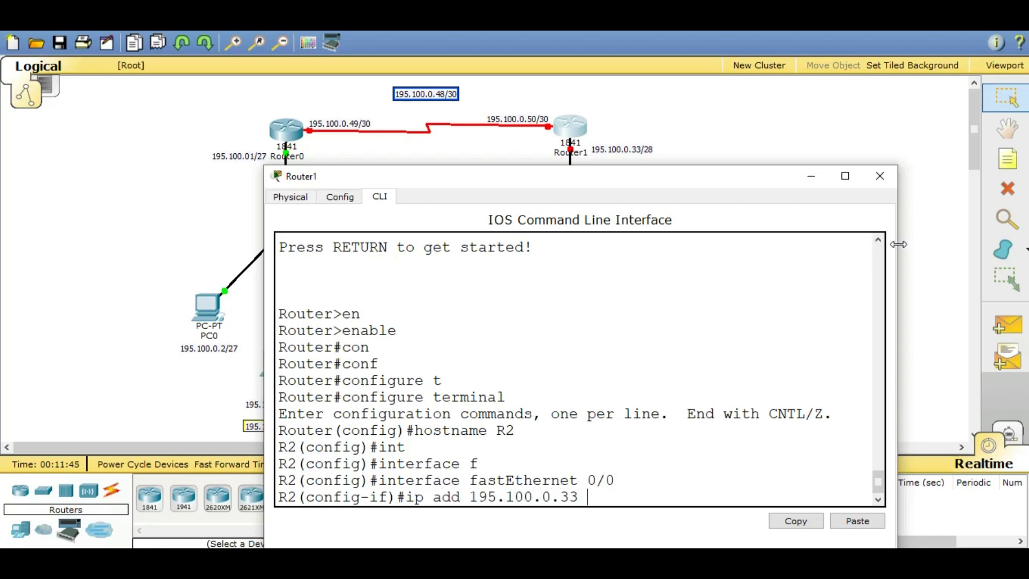
{"action": "type", "text": "255.255.255.240"}
{"action": "key", "text": "Return"}
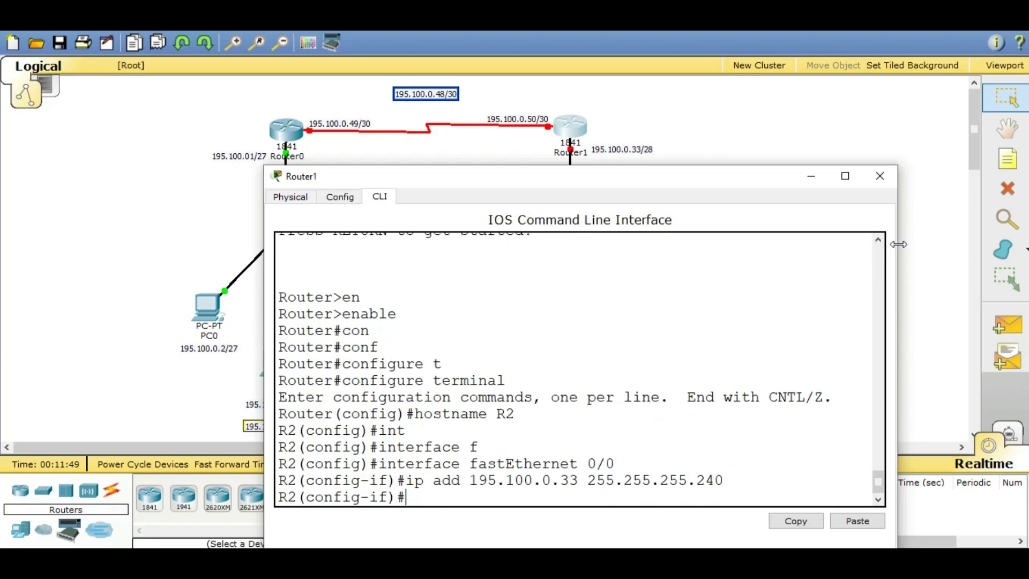
Step: Enable R2's FastEthernet 0/0 interface with no shutdown and return to global configuration mode
{"action": "type", "text": "no sh"}
{"action": "key", "text": "Tab"}
{"action": "key", "text": "Return"}
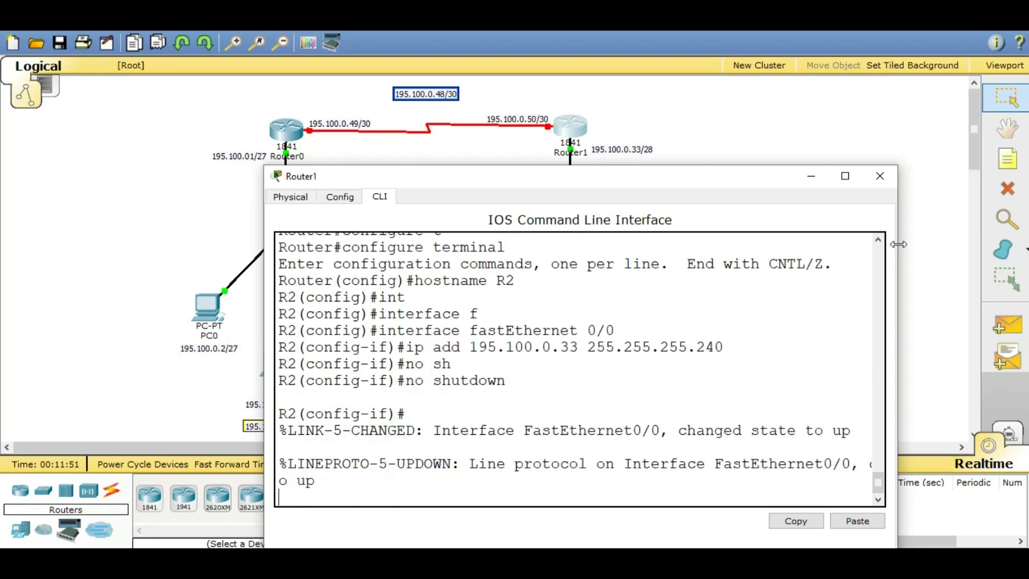
{"action": "key", "text": "Return"}
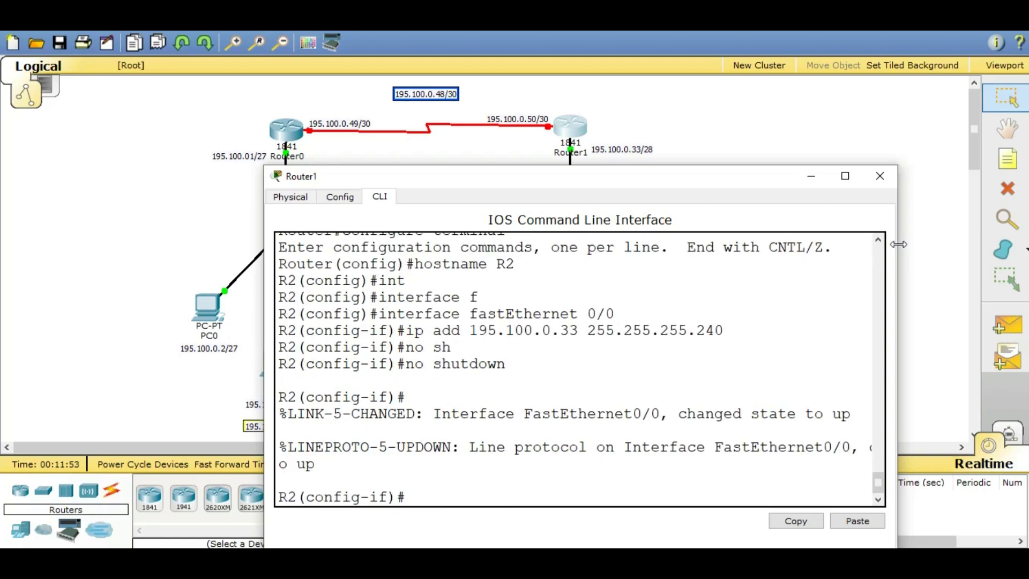
{"action": "type", "text": "exit"}
{"action": "key", "text": "Return"}
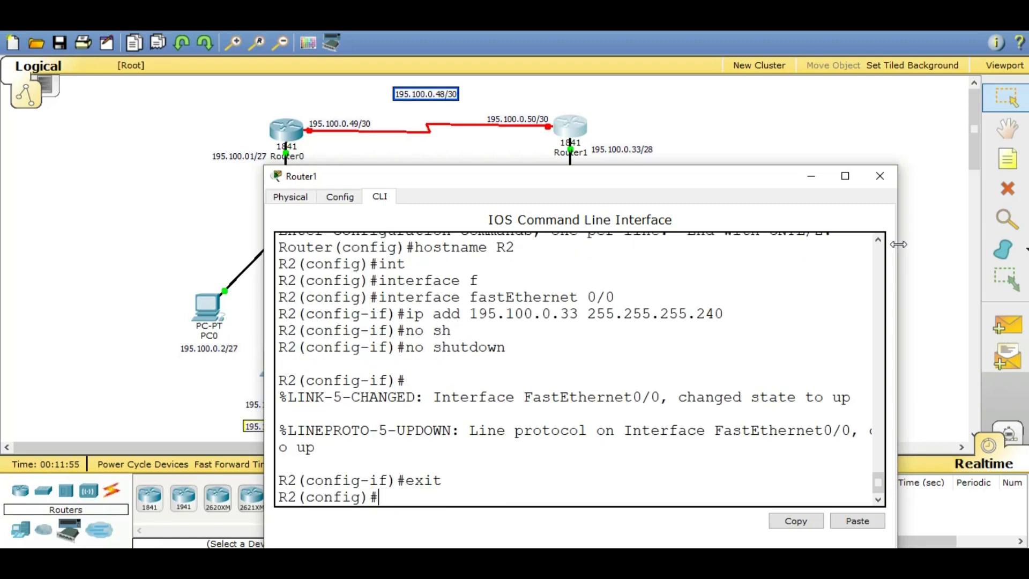
Step: Assign IP address 195.100.0.50 with mask 255.255.255.252 to R2's serial 0/1/0 interface
{"action": "type", "text": "int"}
{"action": "key", "text": "Tab"}
{"action": "type", "text": "s"}
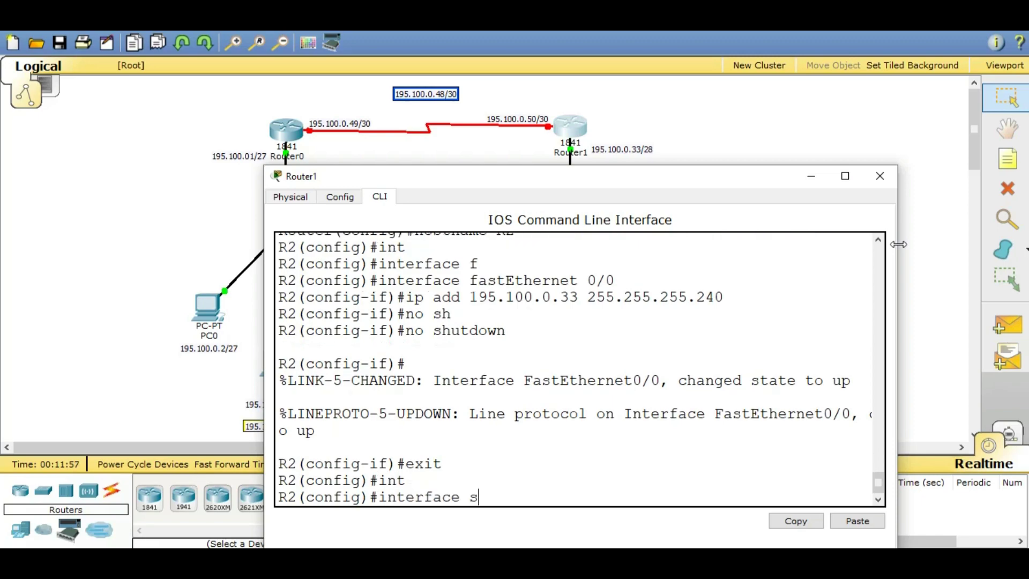
{"action": "key", "text": "Tab"}
{"action": "type", "text": "0/1/0"}
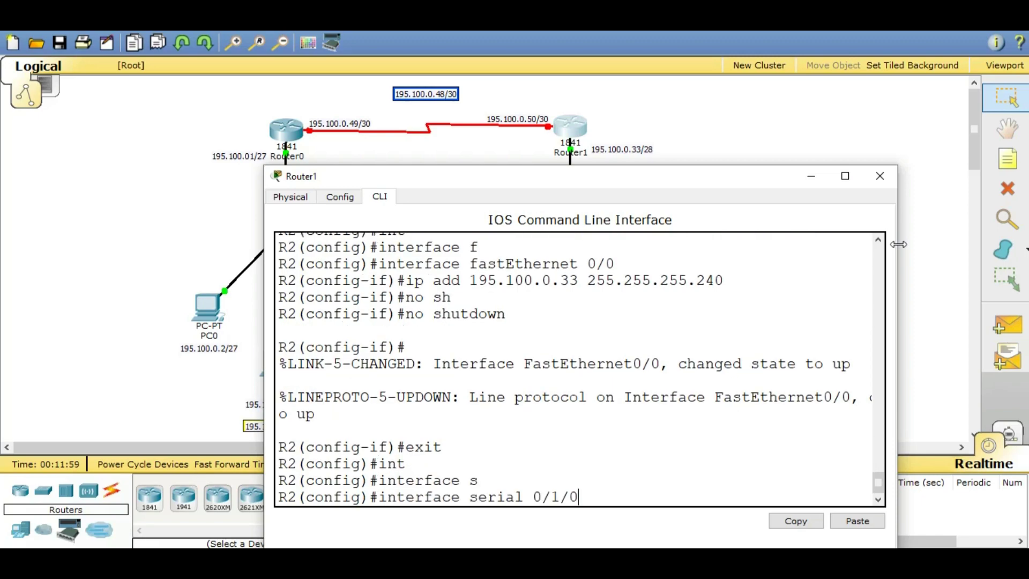
{"action": "key", "text": "Return"}
{"action": "type", "text": "ip ad"}
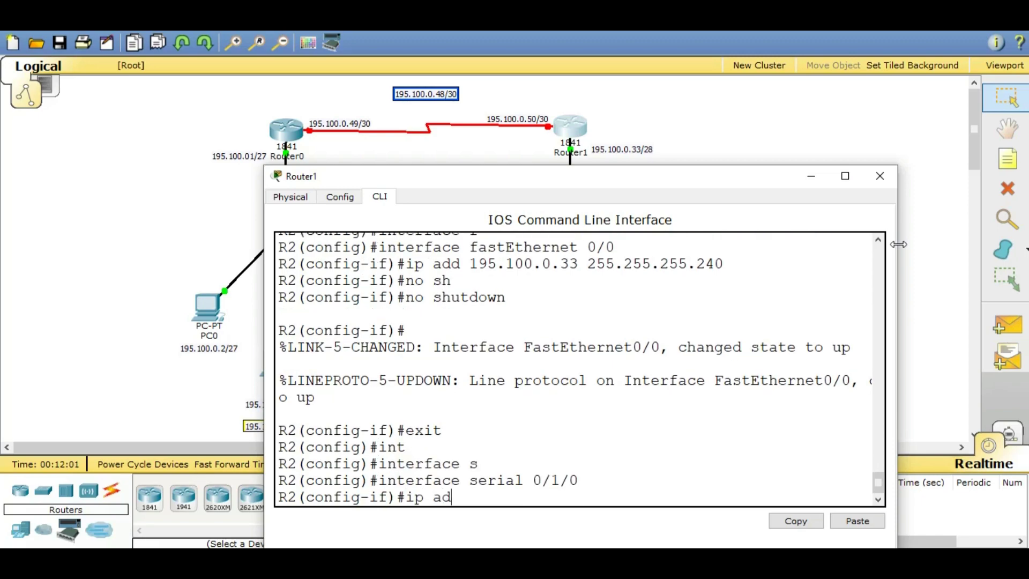
{"action": "type", "text": "d 195.1"}
{"action": "type", "text": "00.0.50"}
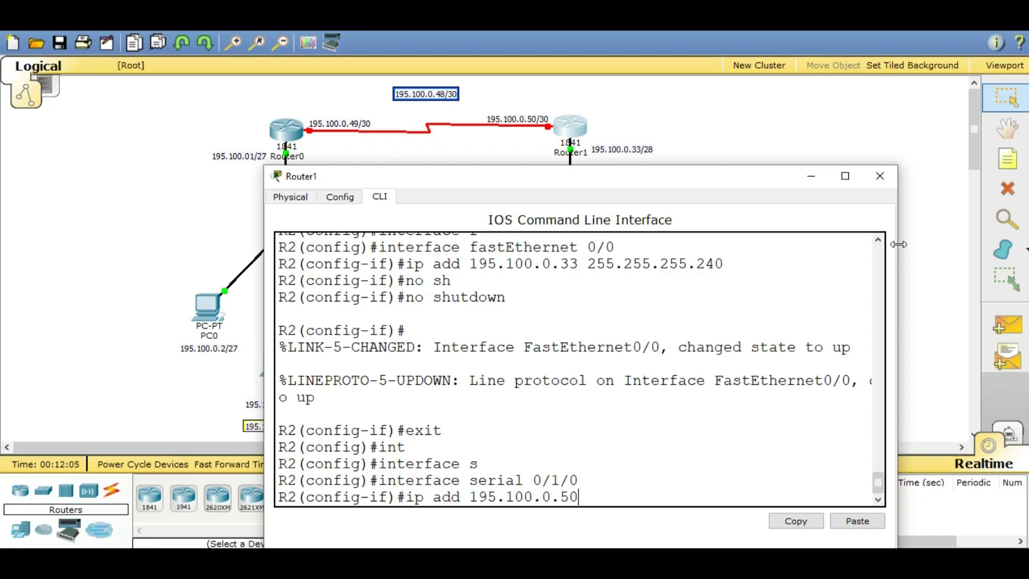
{"action": "type", "text": " 255.255.255.252"}
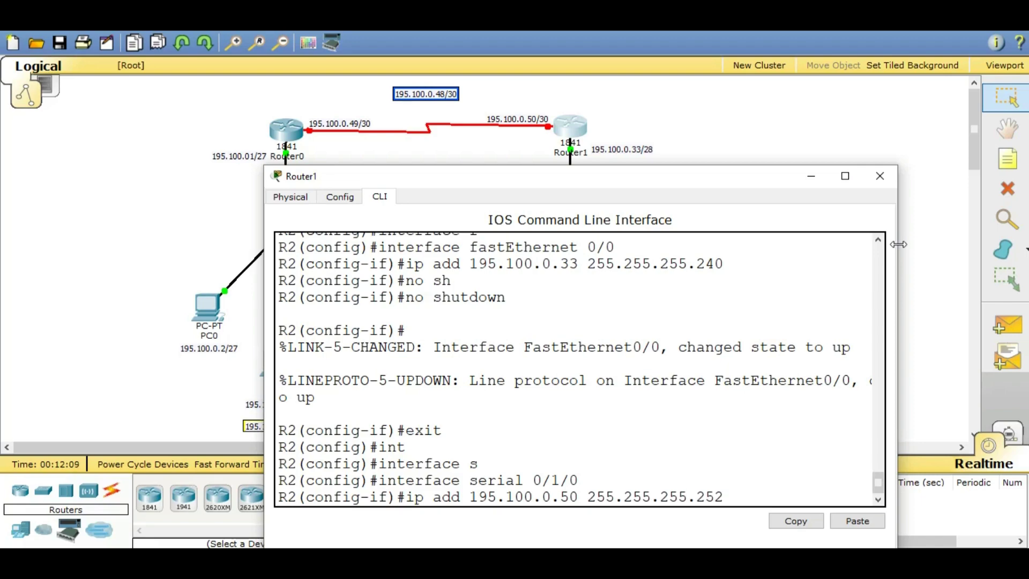
{"action": "key", "text": "Return"}
Step: Enable R2's serial 0/1/0 interface with no shutdown and exit interface configuration mode
{"action": "type", "text": "no shu"}
{"action": "key", "text": "Tab"}
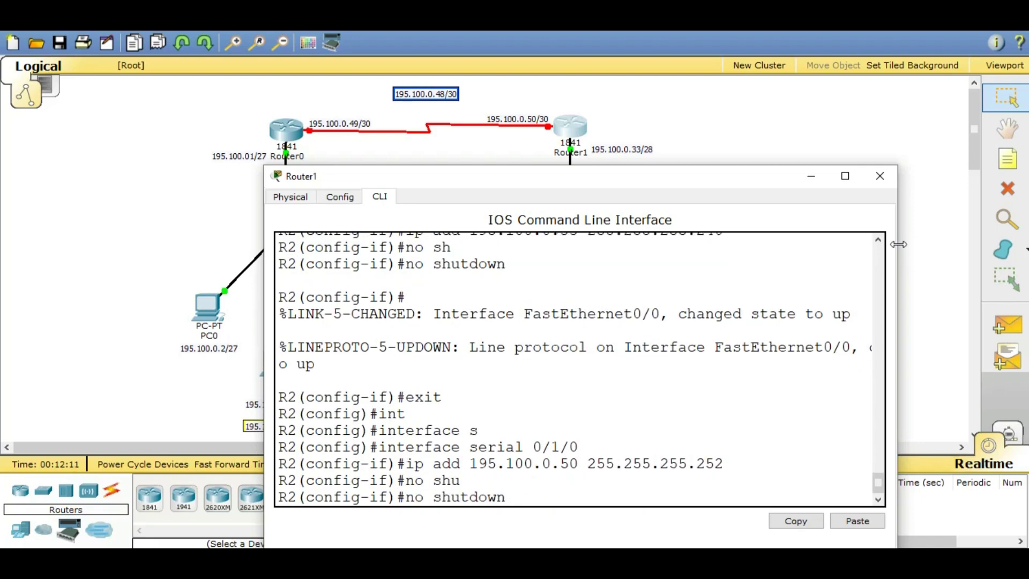
{"action": "key", "text": "Return"}
{"action": "type", "text": "exit"}
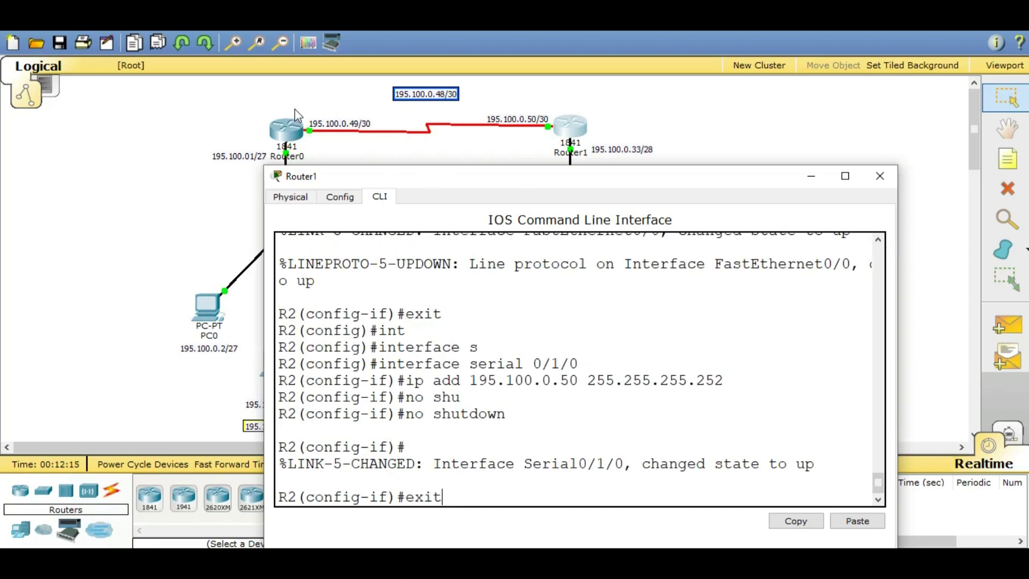
{"action": "left_click_drag", "start_coordinate": [294, 110], "coordinate": [557, 143]}
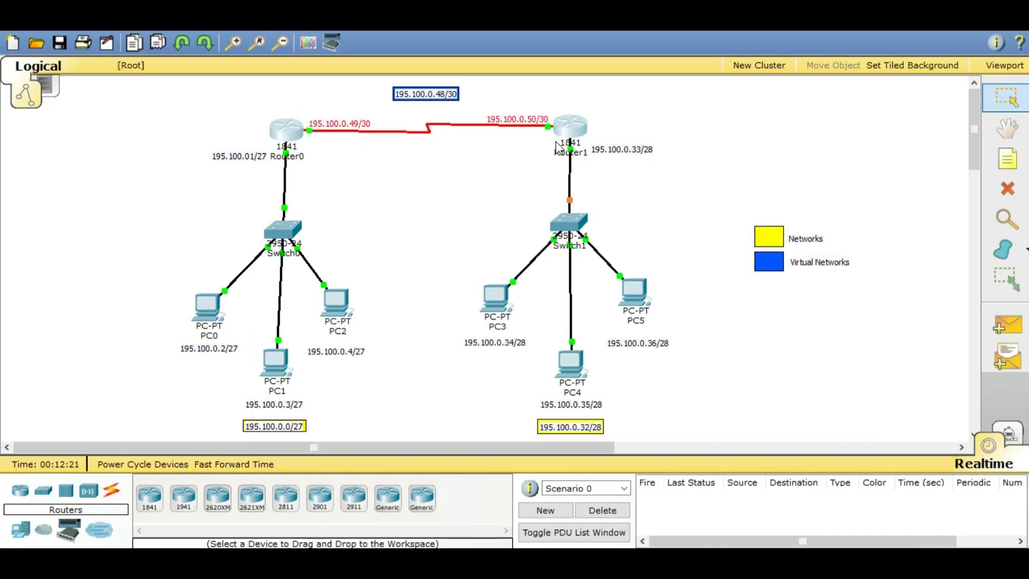
{"action": "left_click", "coordinate": [491, 166]}
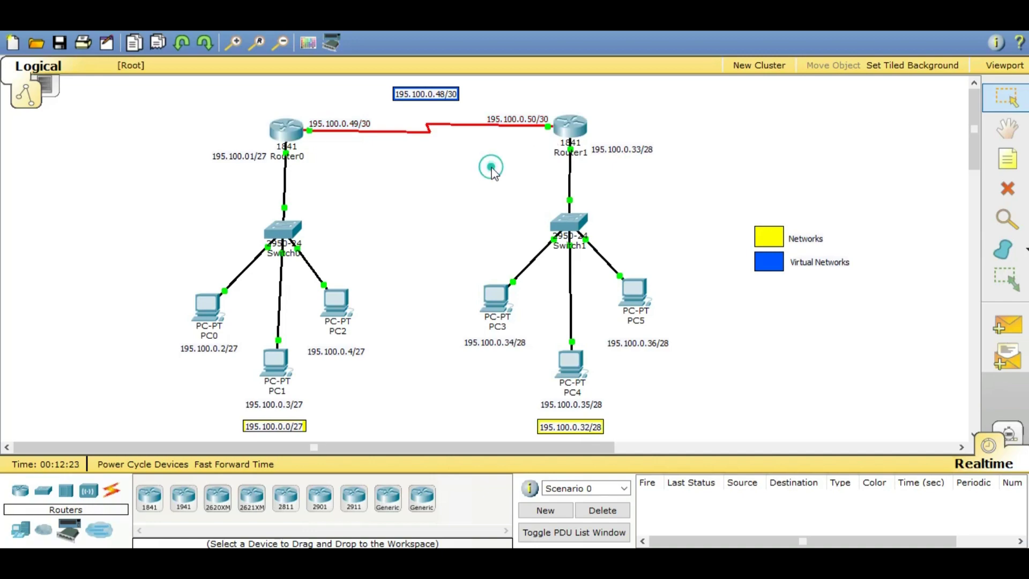
Step: Save R2's configuration with the write command from privileged EXEC mode and close the Router1 window
{"action": "left_click", "coordinate": [572, 139]}
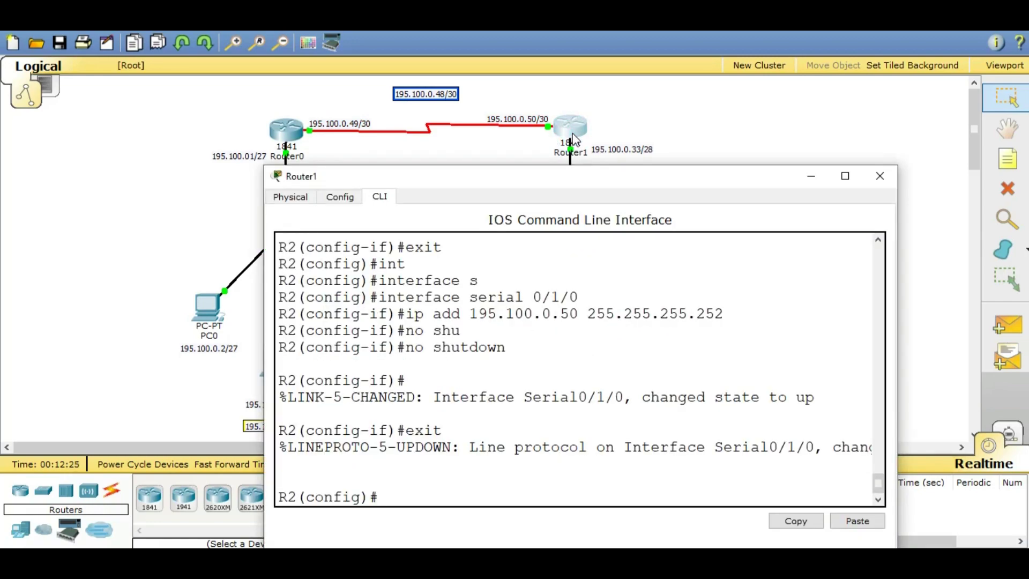
{"action": "type", "text": "exit"}
{"action": "key", "text": "Return"}
{"action": "type", "text": "wri"}
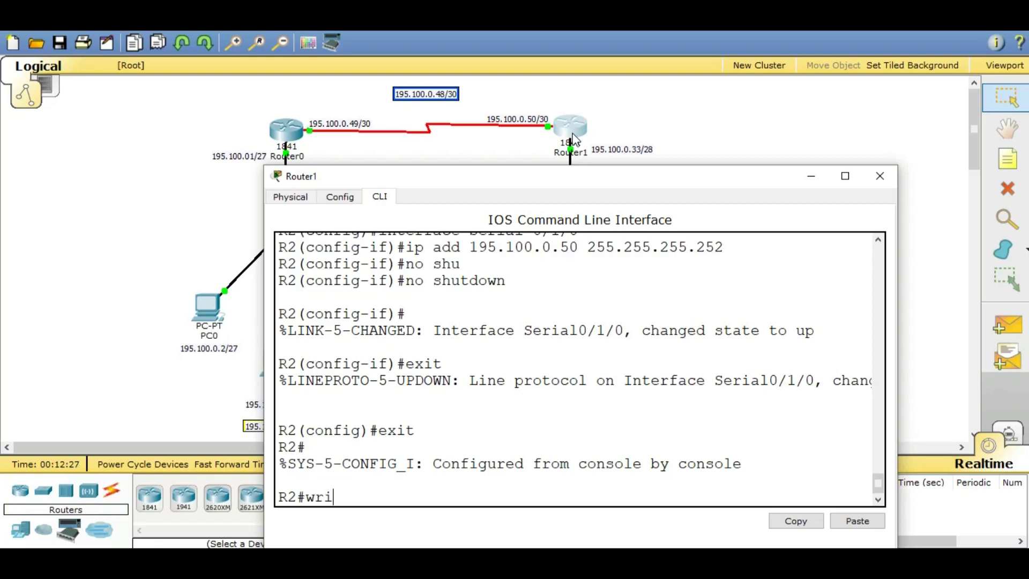
{"action": "type", "text": "te"}
{"action": "key", "text": "Return"}
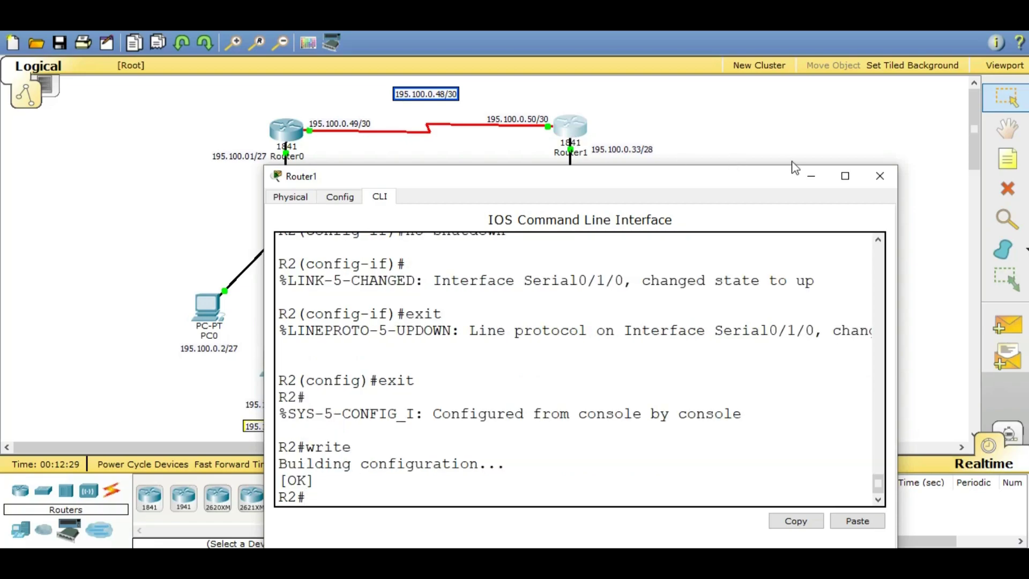
{"action": "left_click", "coordinate": [880, 175]}
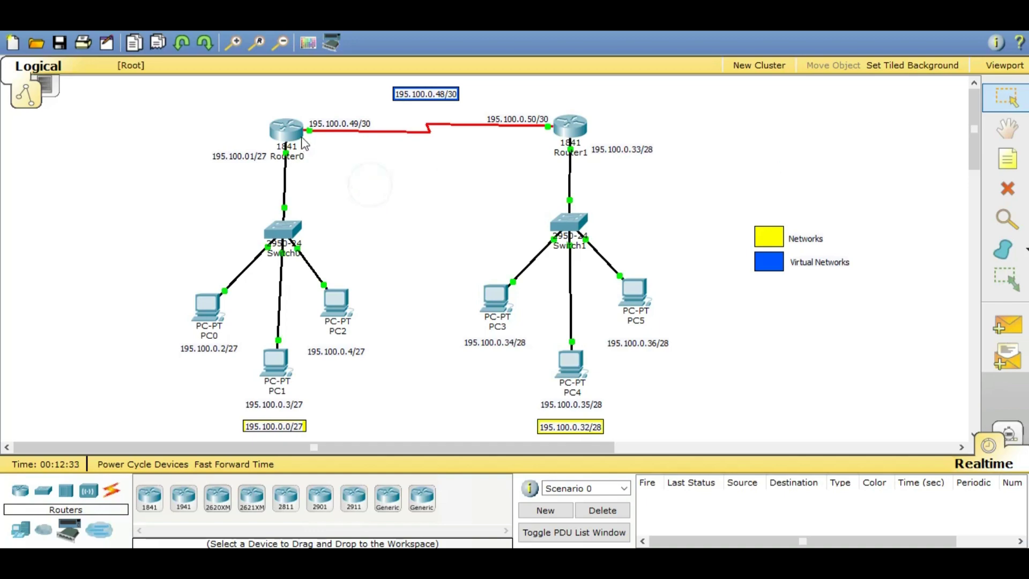
Step: Display R1's routing table on Router0 with show ip route and examine the route codes and connected networks
{"action": "left_click", "coordinate": [286, 128]}
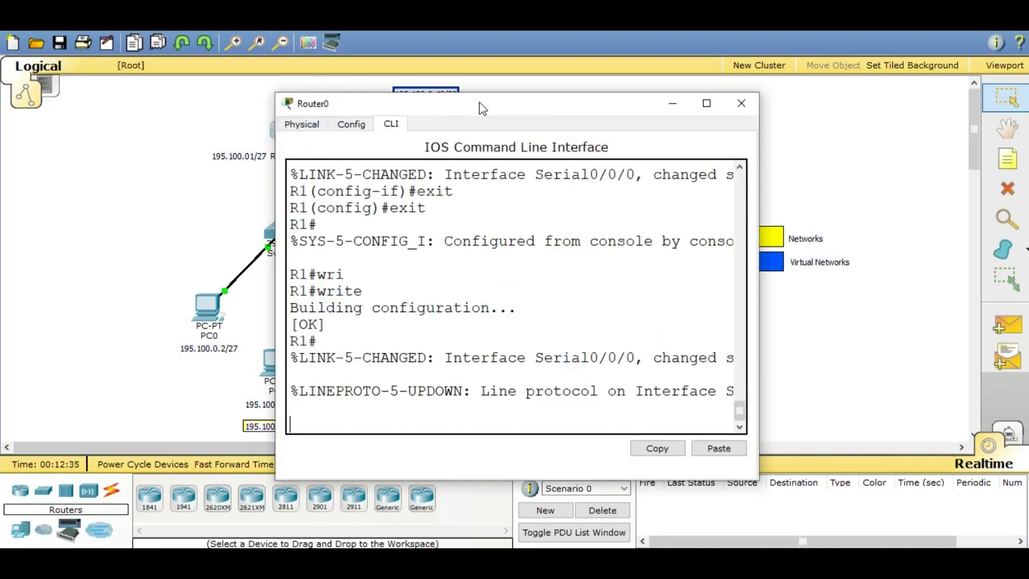
{"action": "left_click_drag", "start_coordinate": [482, 105], "coordinate": [684, 111]}
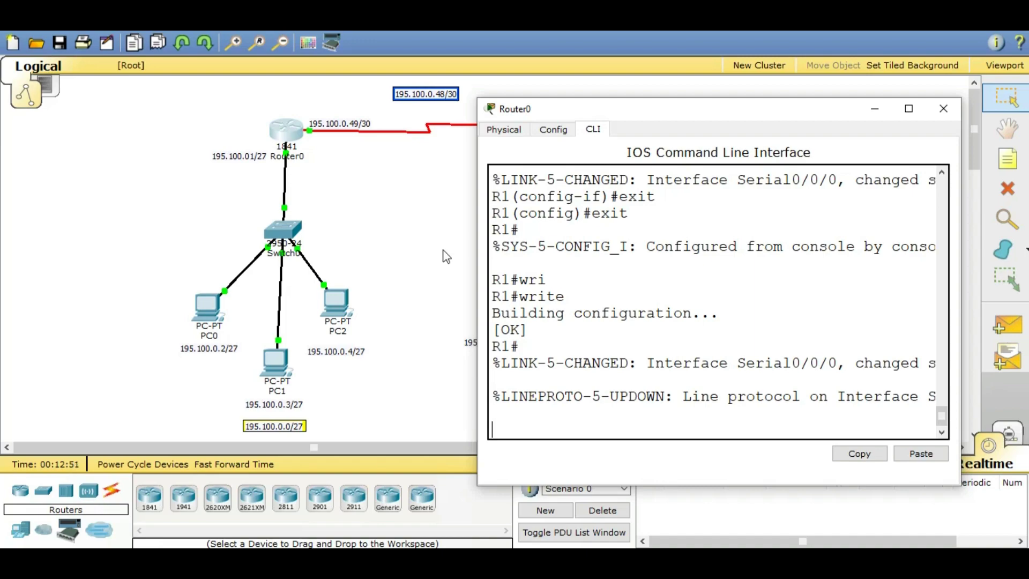
{"action": "key", "text": "Return"}
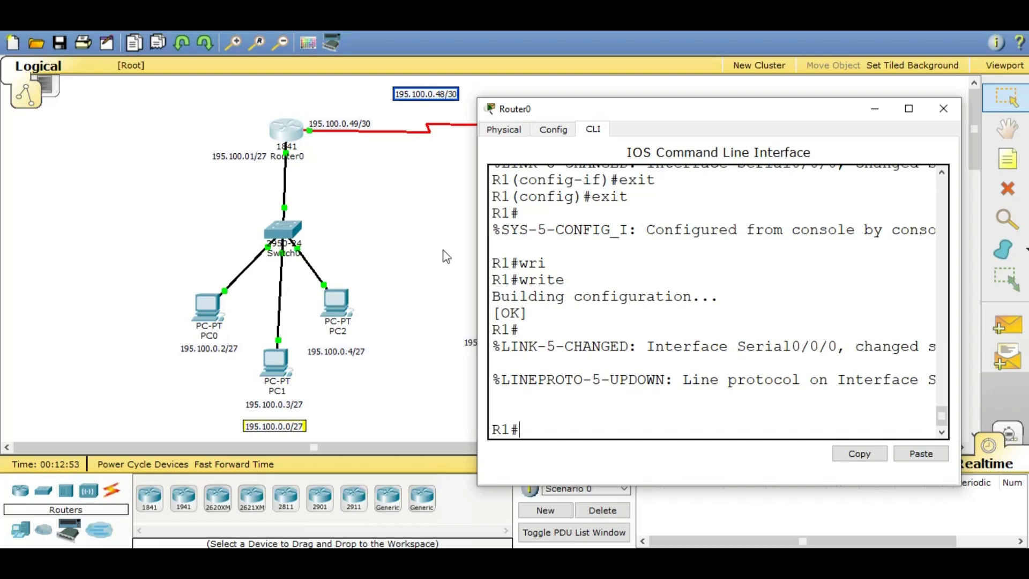
{"action": "type", "text": "show ip route"}
{"action": "key", "text": "Return"}
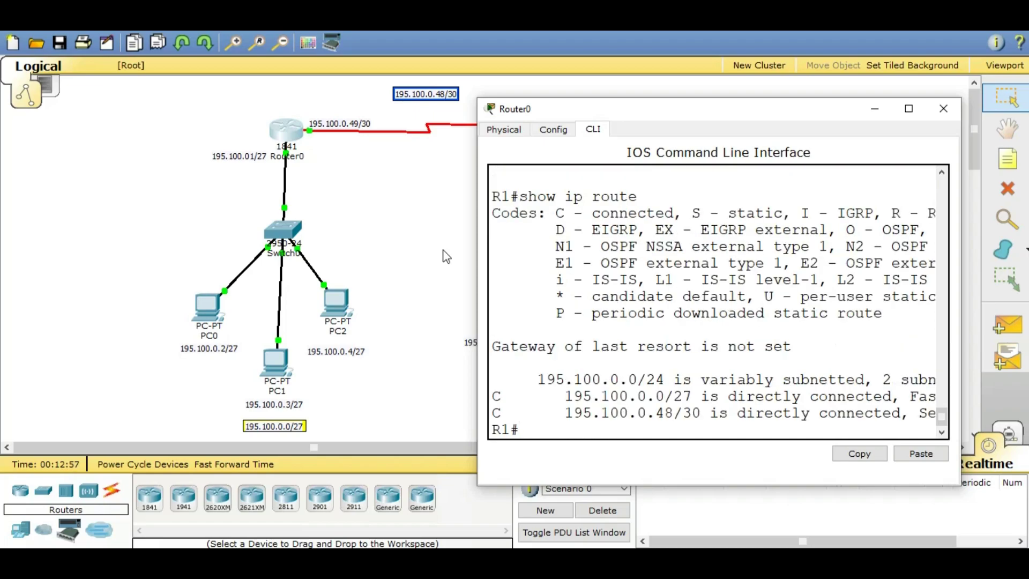
{"action": "left_click_drag", "start_coordinate": [505, 396], "coordinate": [491, 397]}
{"action": "left_click_drag", "start_coordinate": [558, 213], "coordinate": [662, 203]}
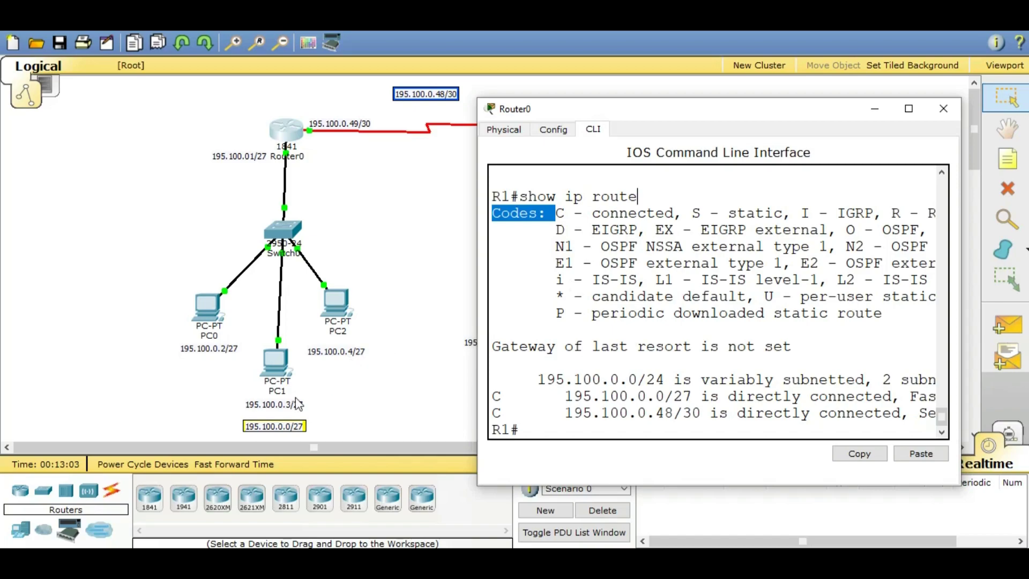
Step: Compare the connected routes in R1's routing table with the network labels in the topology, including 195.100.0.0/27 and 195.100.0.48/30
{"action": "left_click_drag", "start_coordinate": [223, 420], "coordinate": [321, 427]}
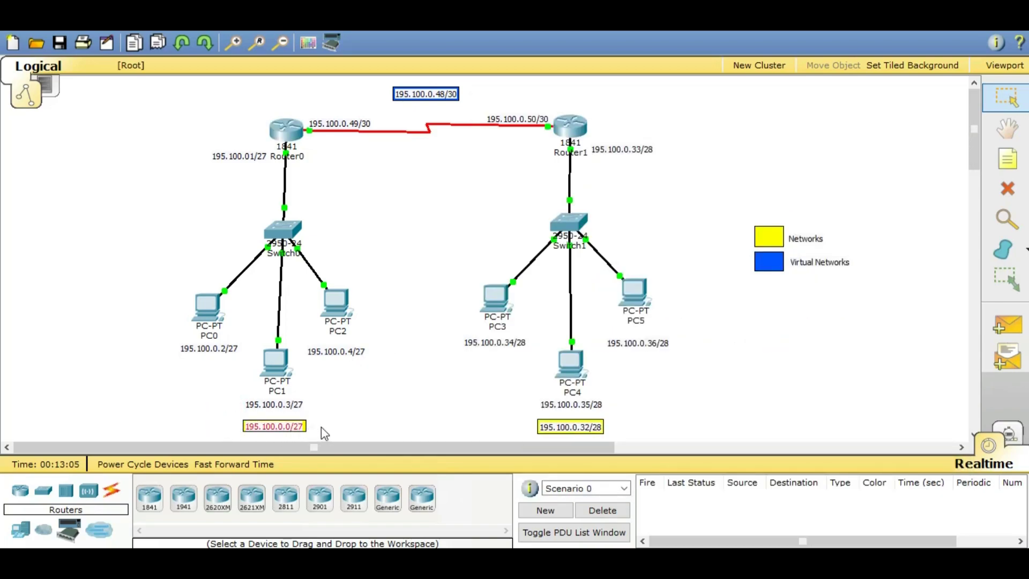
{"action": "left_click", "coordinate": [282, 129]}
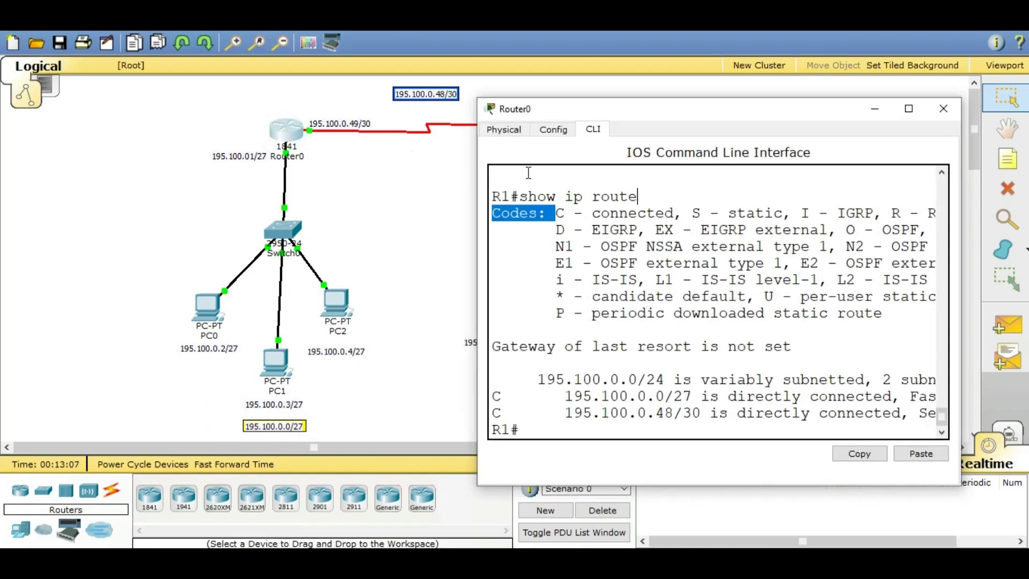
{"action": "left_click_drag", "start_coordinate": [557, 413], "coordinate": [709, 414]}
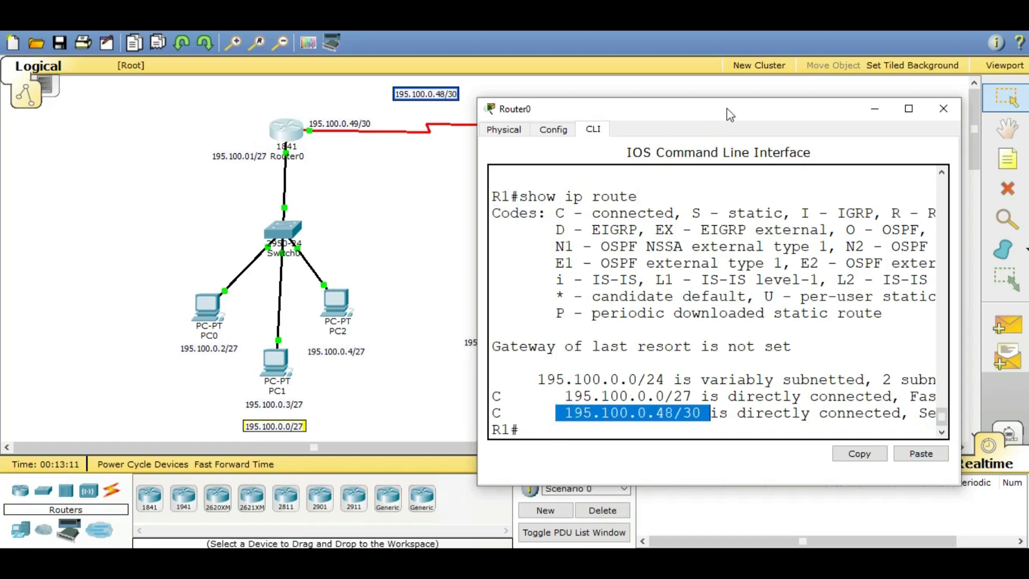
{"action": "left_click_drag", "start_coordinate": [727, 110], "coordinate": [509, 137]}
{"action": "left_click", "coordinate": [730, 133]}
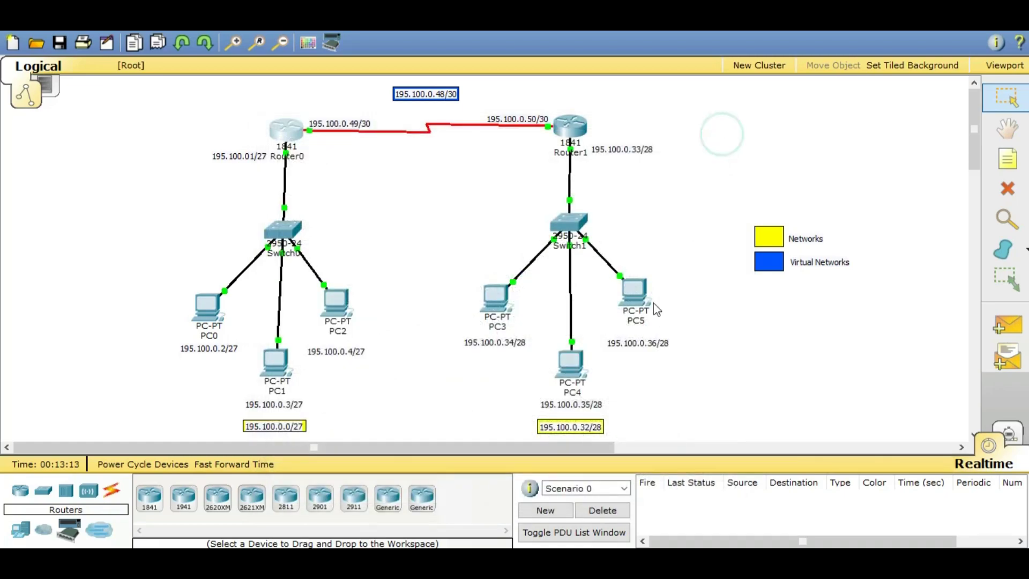
{"action": "left_click_drag", "start_coordinate": [520, 411], "coordinate": [626, 438]}
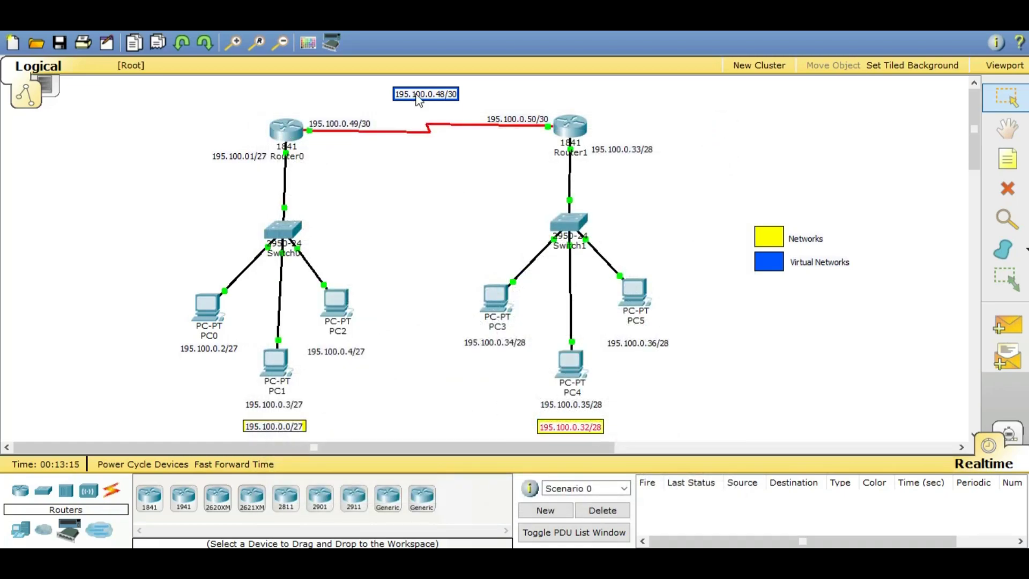
Step: Display R2's routing table on Router1 with show ip route, check its connected networks against the topology and close the window
{"action": "left_click", "coordinate": [571, 126]}
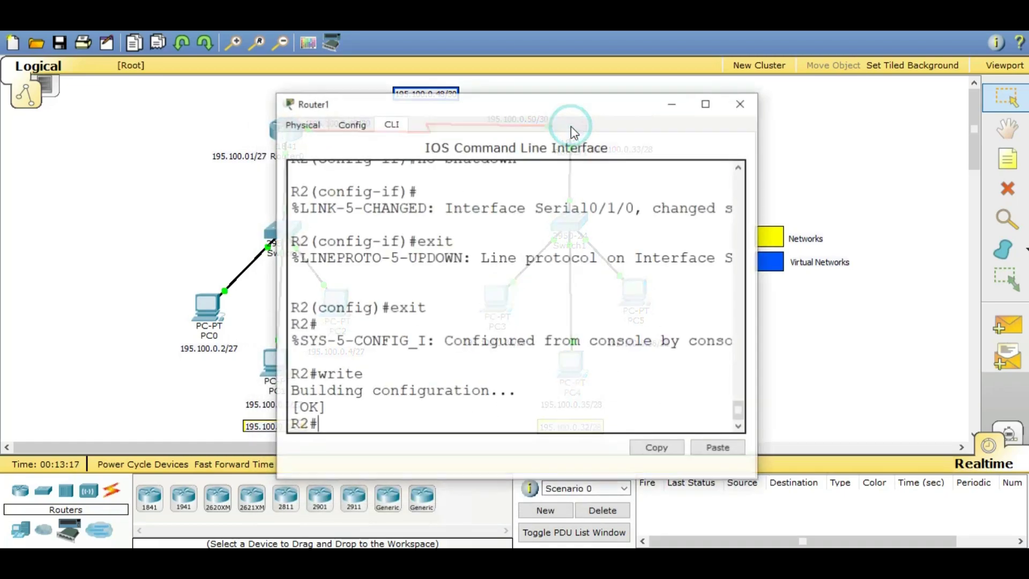
{"action": "type", "text": "show ip route"}
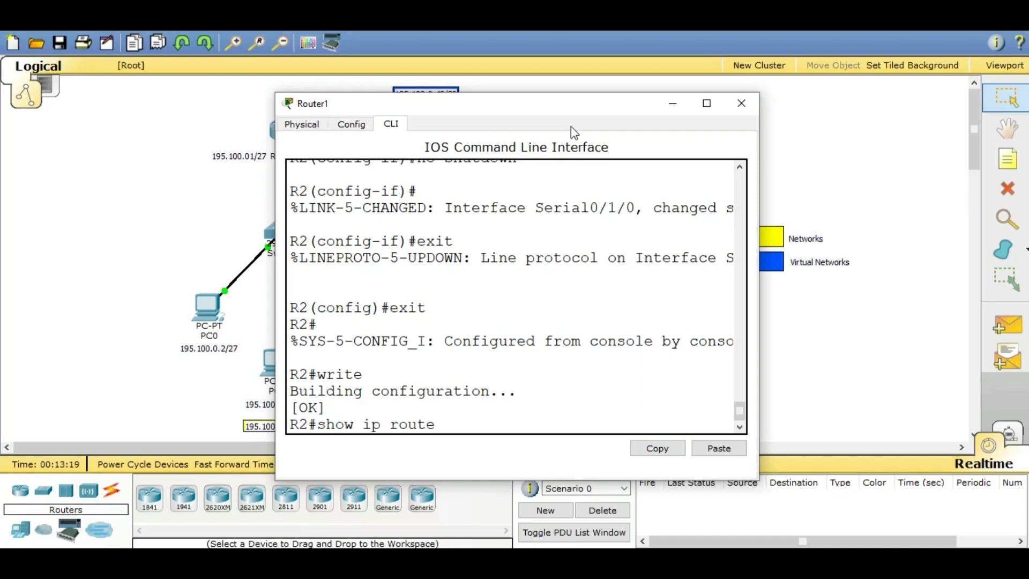
{"action": "key", "text": "Return"}
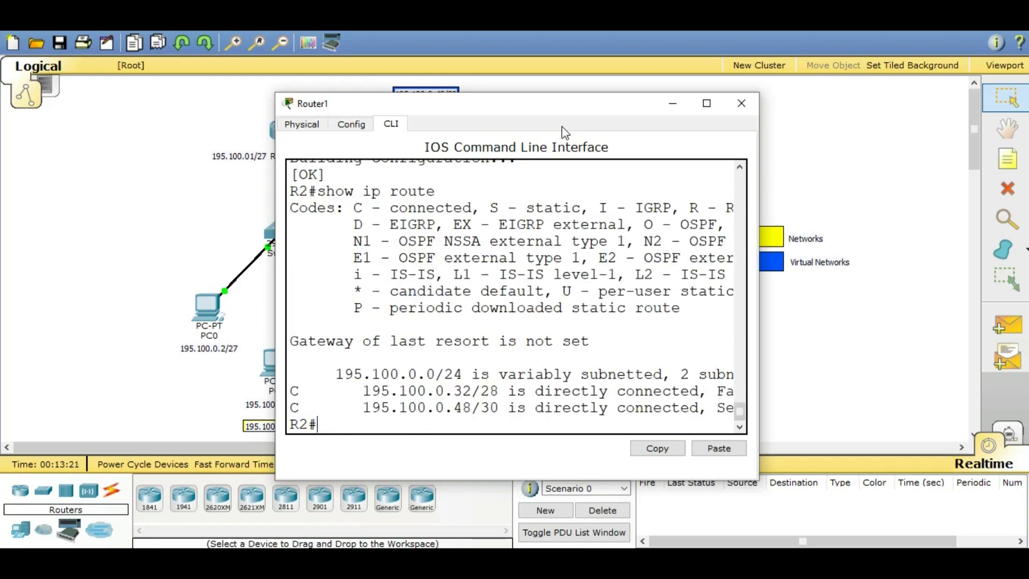
{"action": "left_click_drag", "start_coordinate": [506, 105], "coordinate": [262, 97]}
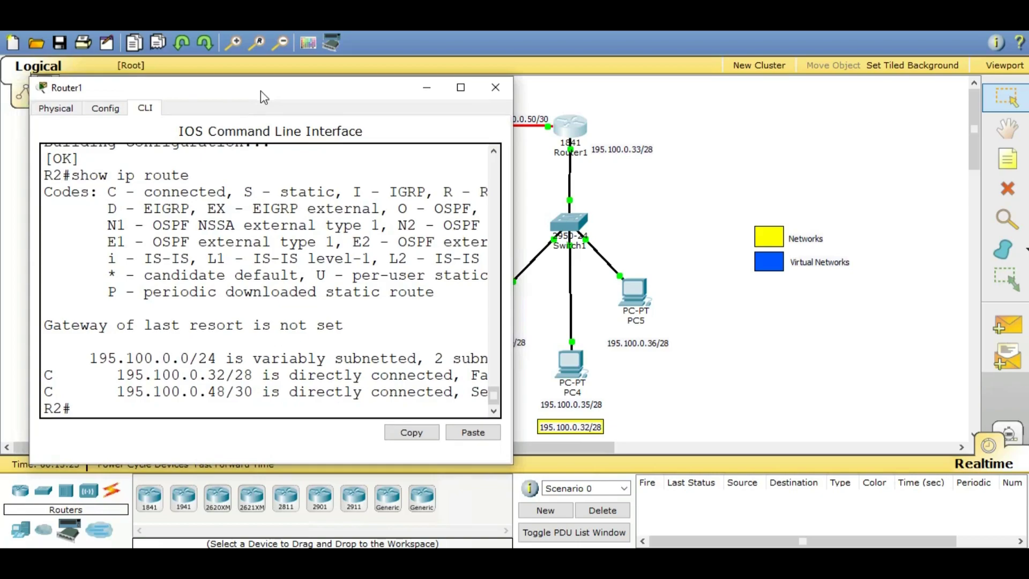
{"action": "left_click", "coordinate": [495, 88]}
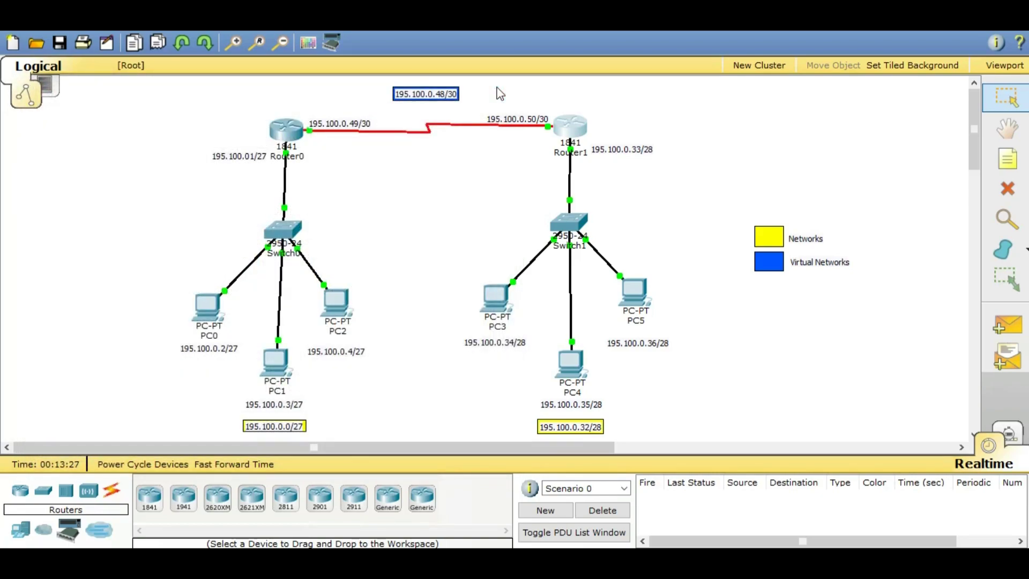
Step: Send a simple PDU from PC4 to PC3 to test connectivity within the 195.100.0.32/28 network
{"action": "left_click", "coordinate": [788, 144]}
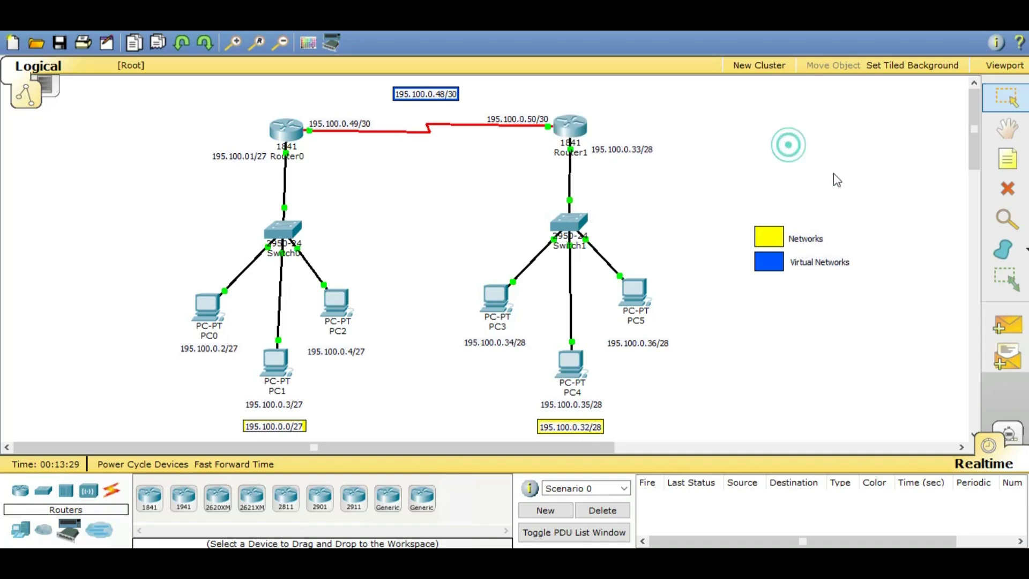
{"action": "left_click", "coordinate": [998, 327]}
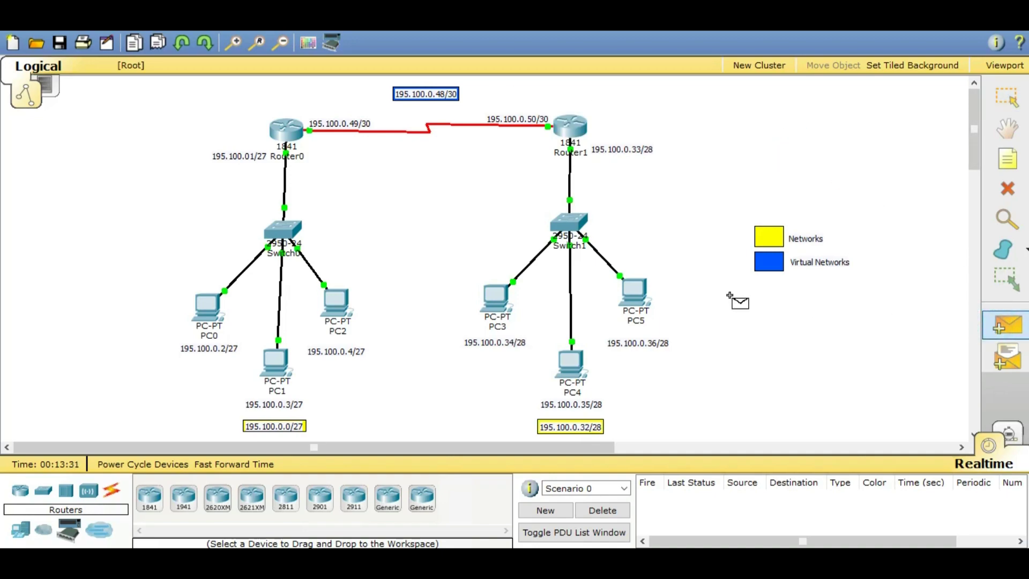
{"action": "left_click", "coordinate": [571, 364]}
{"action": "left_click", "coordinate": [500, 292]}
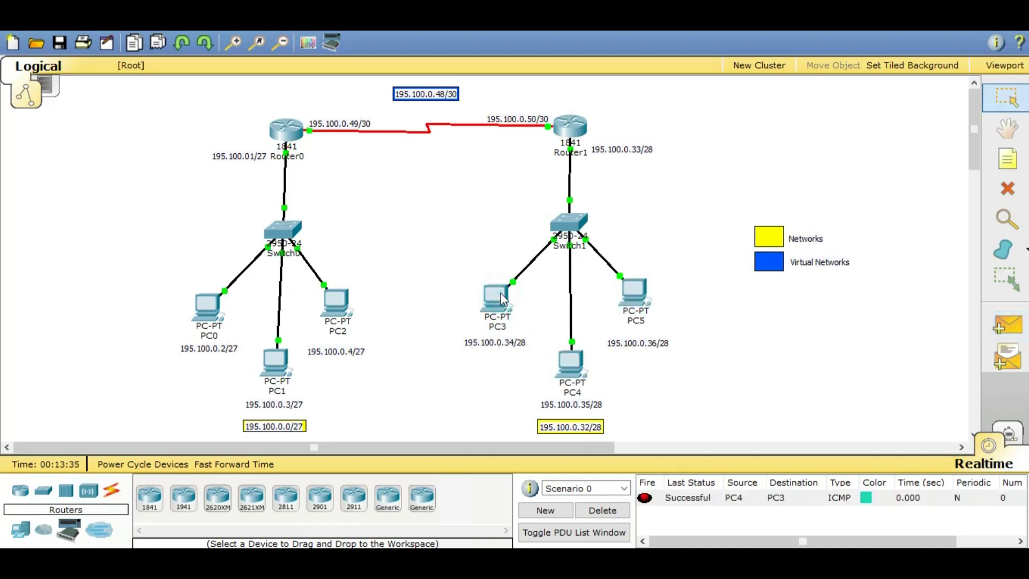
{"action": "left_click_drag", "start_coordinate": [452, 230], "coordinate": [680, 407]}
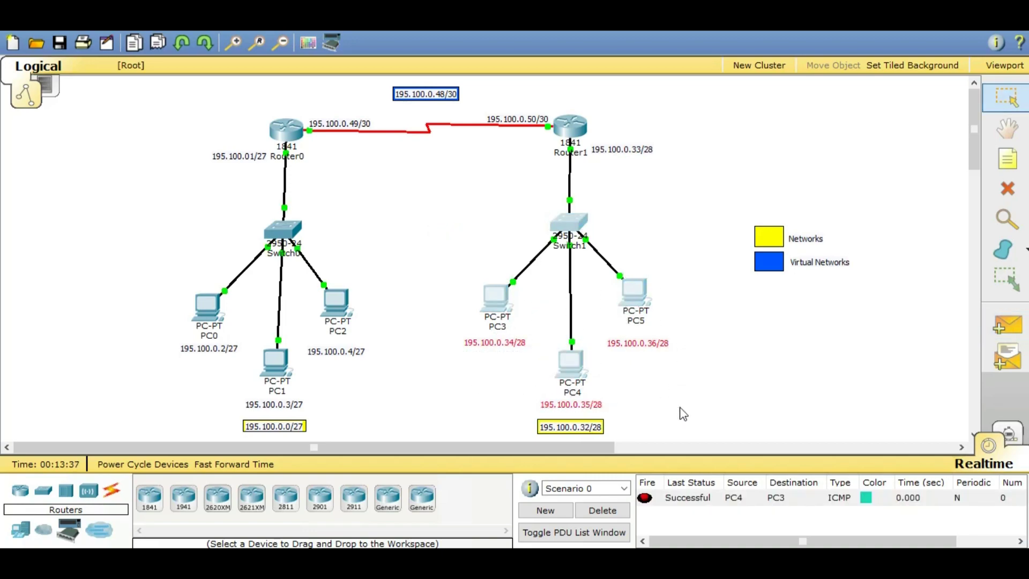
{"action": "left_click", "coordinate": [747, 372]}
{"action": "left_click_drag", "start_coordinate": [150, 270], "coordinate": [387, 364]}
{"action": "left_click_drag", "start_coordinate": [436, 273], "coordinate": [354, 319]}
{"action": "mouse_move", "coordinate": [352, 320]}
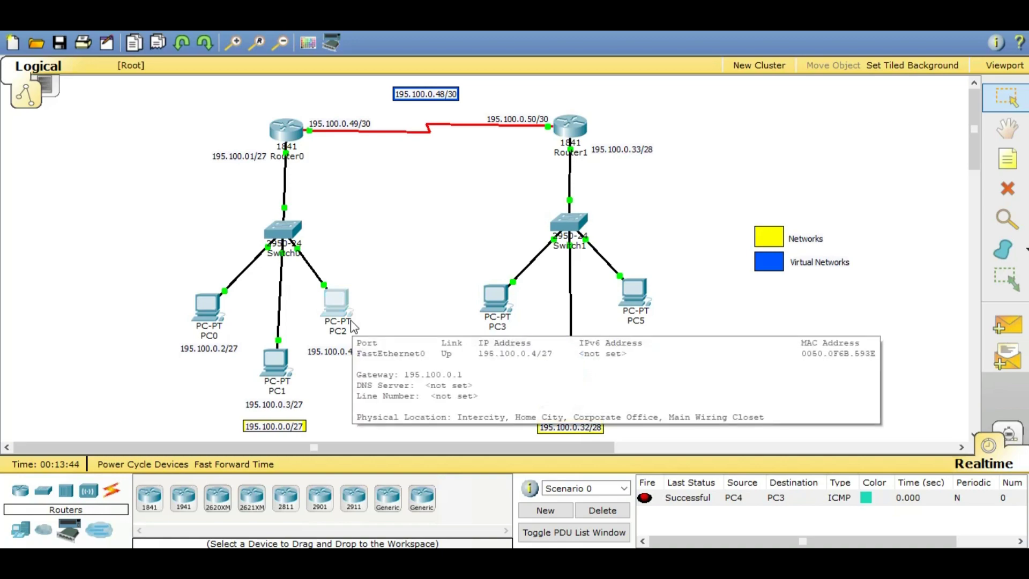
{"action": "left_click", "coordinate": [368, 263]}
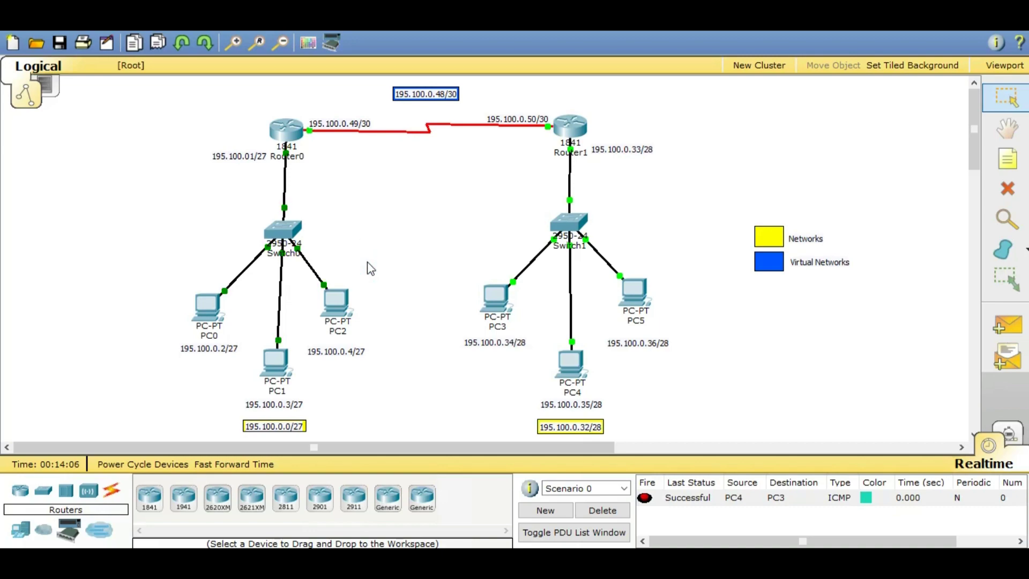